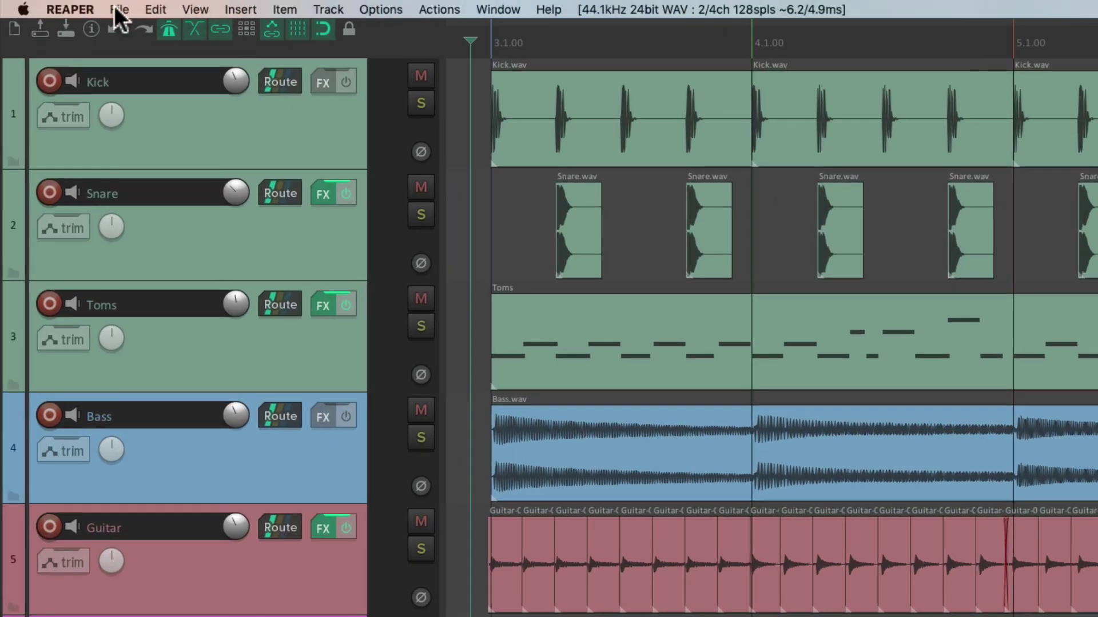
- Open Render to File for 'Song - Final Mix.wav' and keep the source on Master mix
left_click(79, 6)
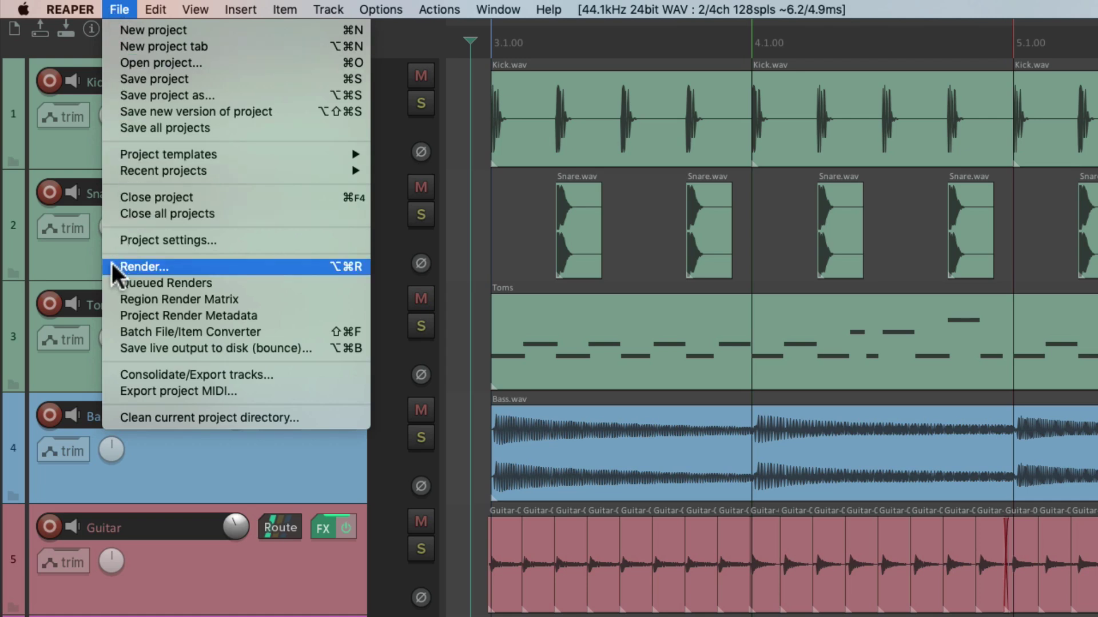
left_click(310, 266)
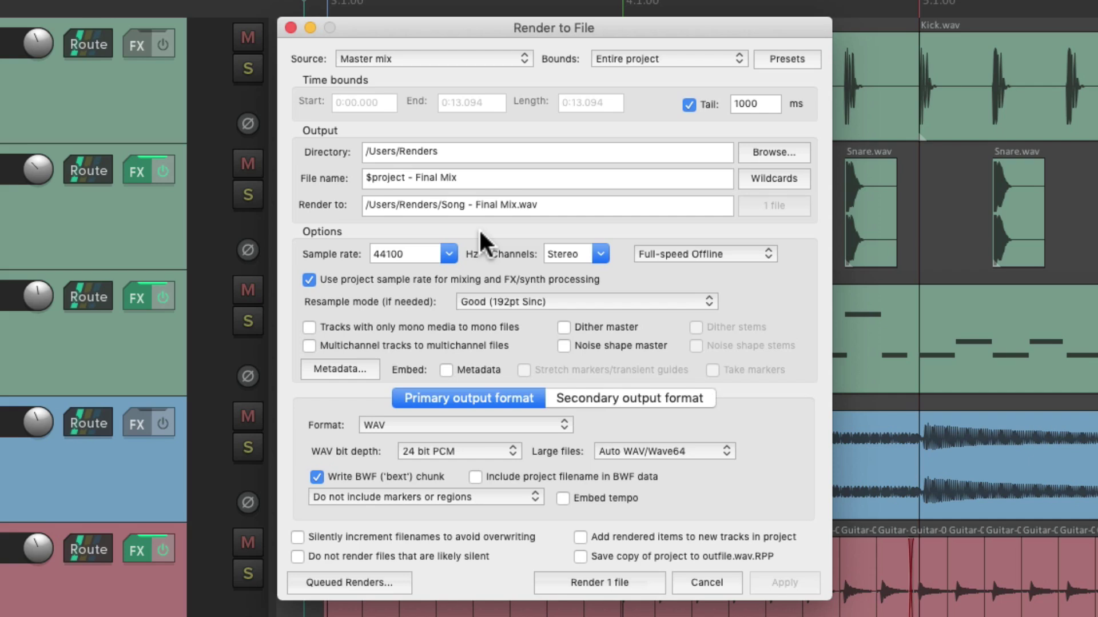
left_click(460, 59)
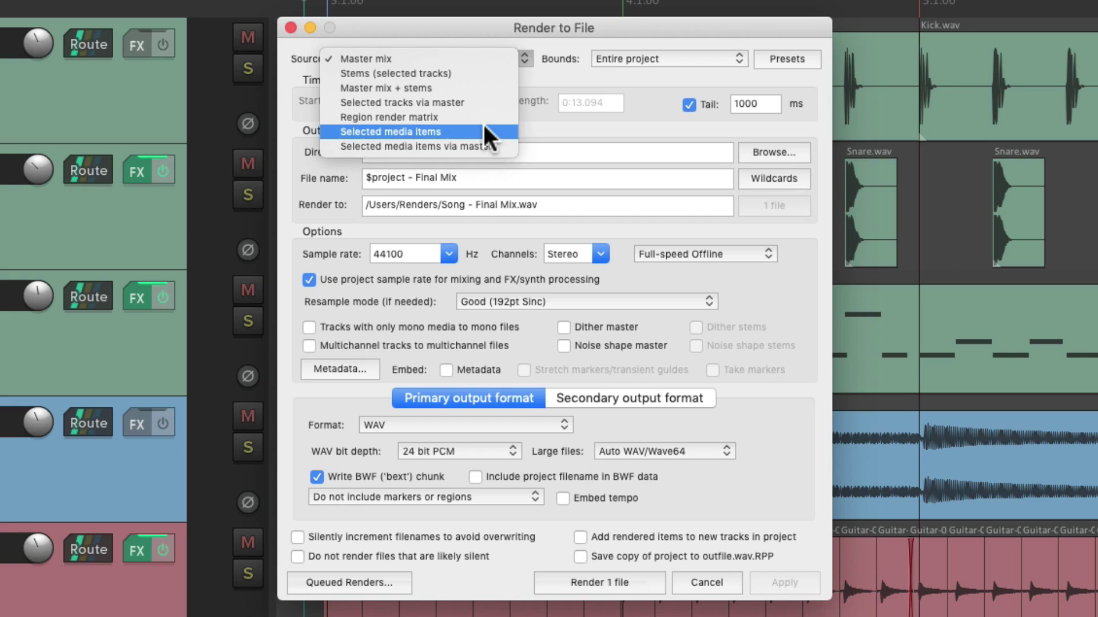
left_click(552, 119)
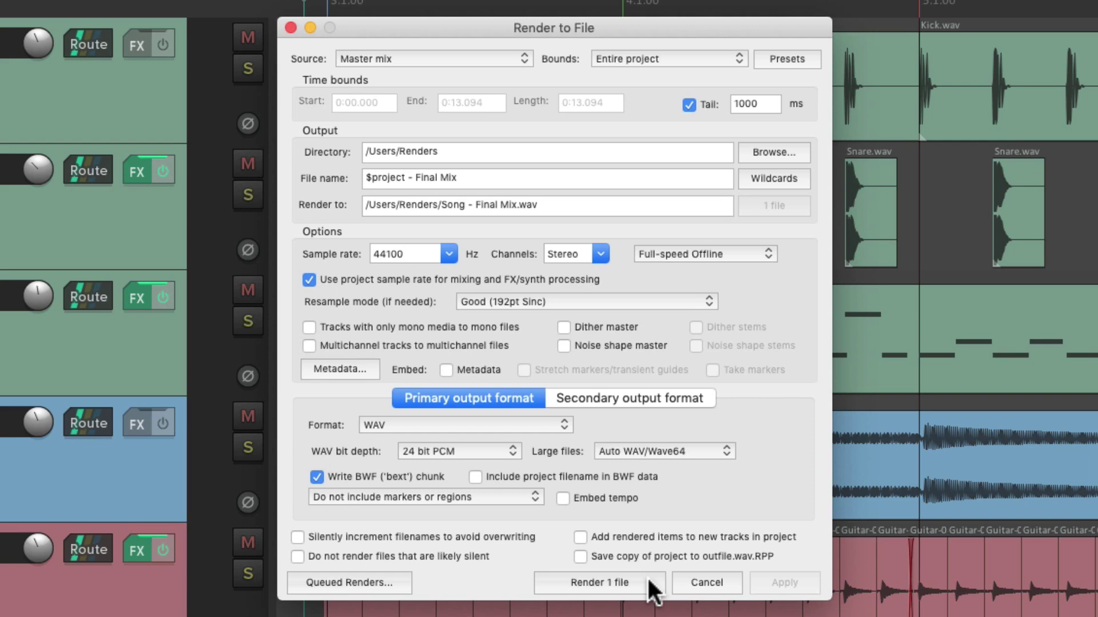
- Enable 'Save copy of project to outfile.wav.RPP' and add the Final Mix render to the queue
left_click(398, 582)
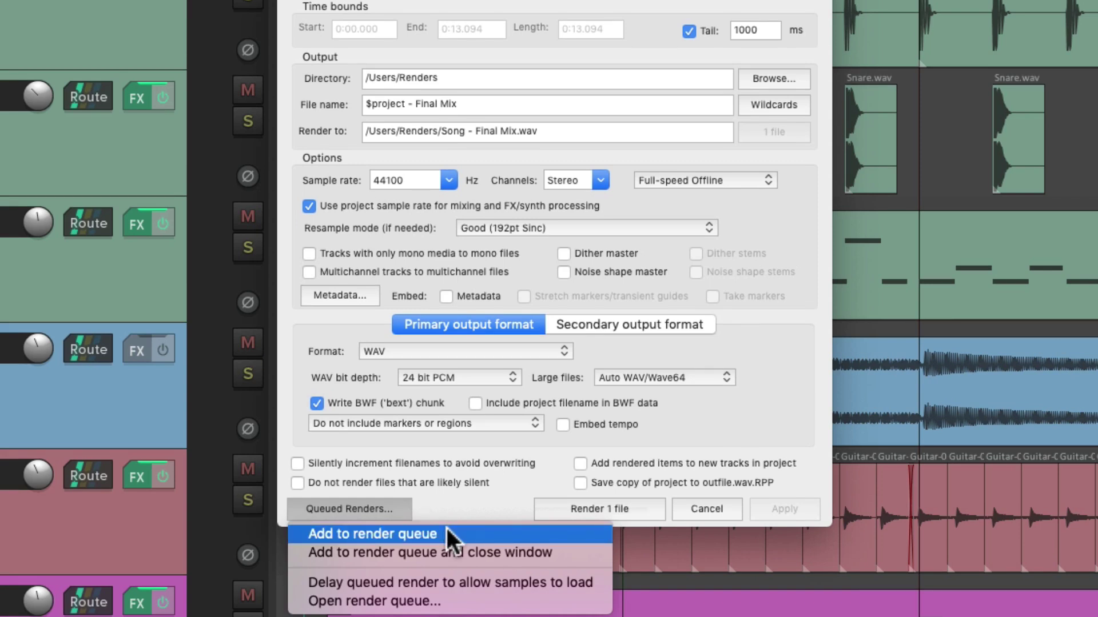
left_click(446, 528)
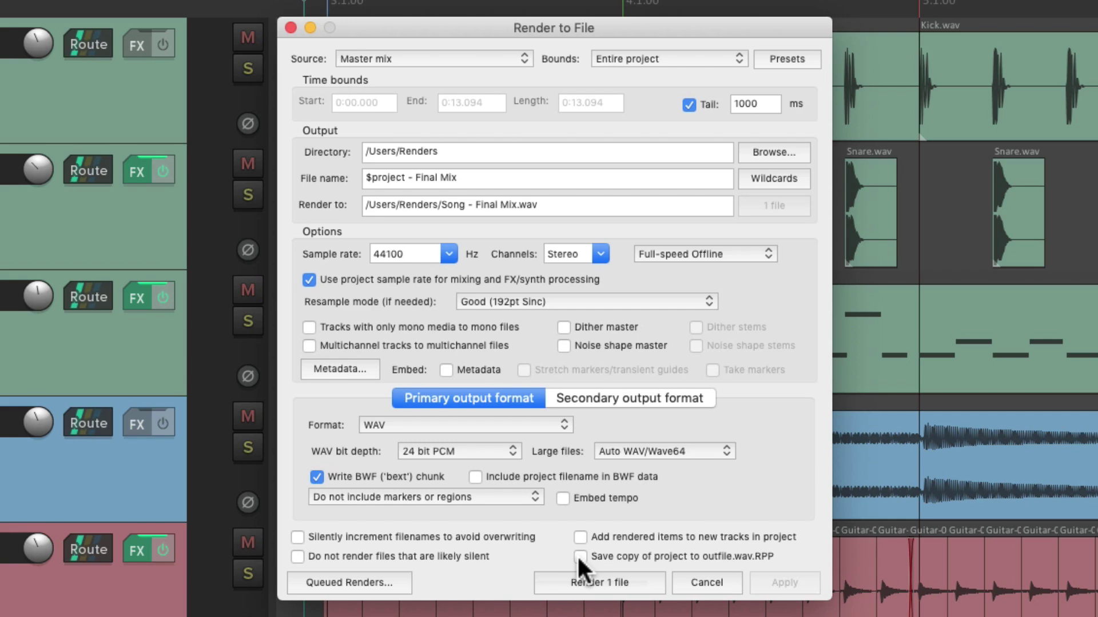
left_click(580, 556)
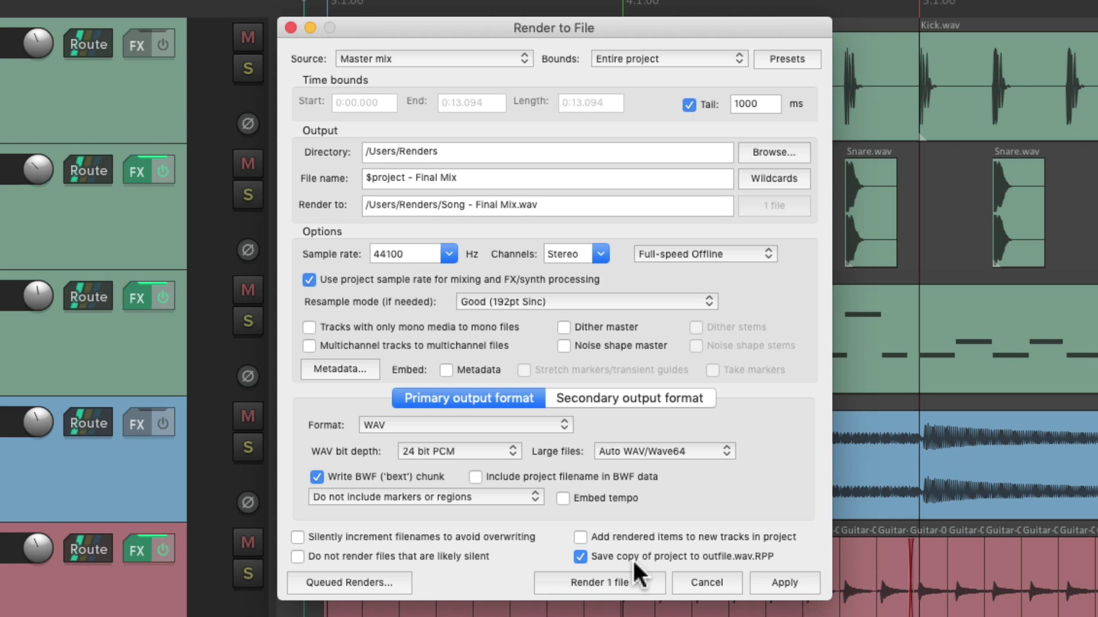
left_click(388, 581)
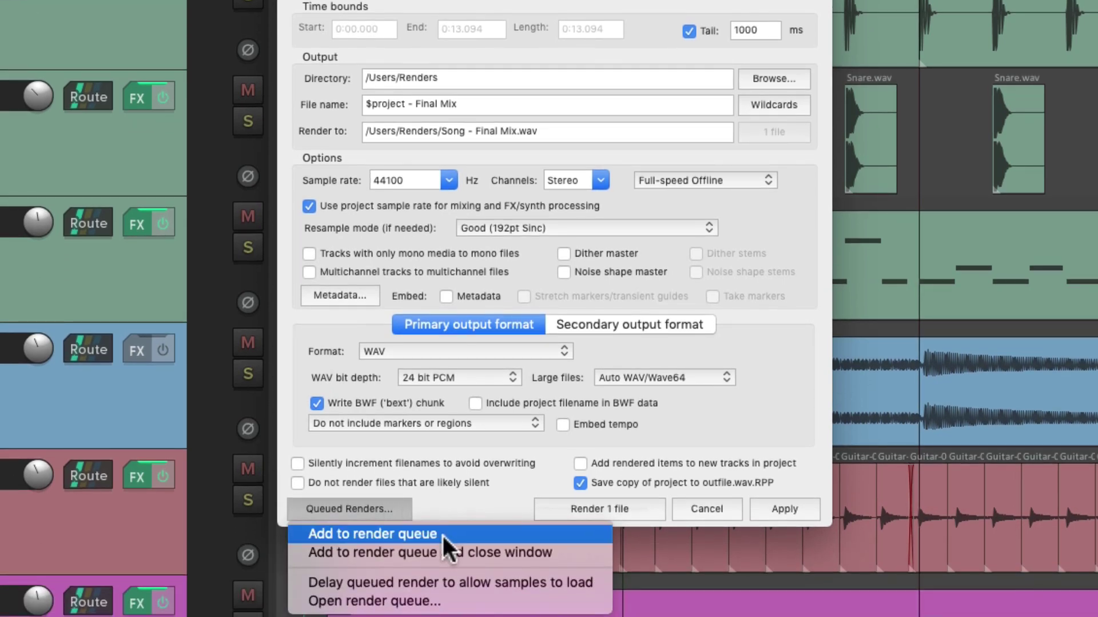
left_click(442, 536)
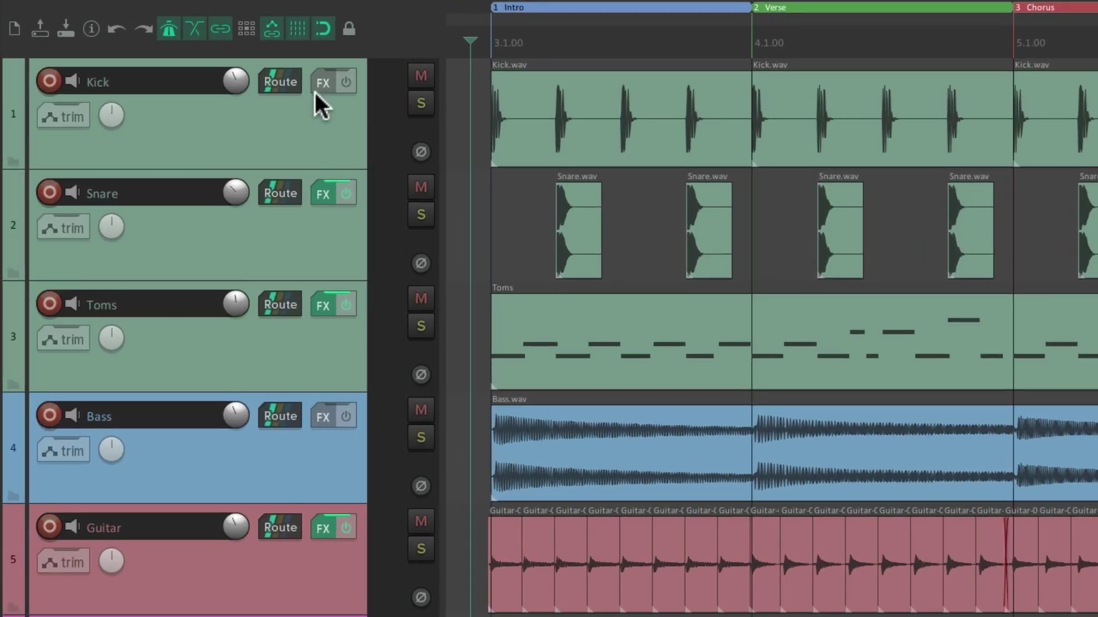
- Set the Kick track's volume to -4 dB, then reopen the render settings
left_click(283, 77)
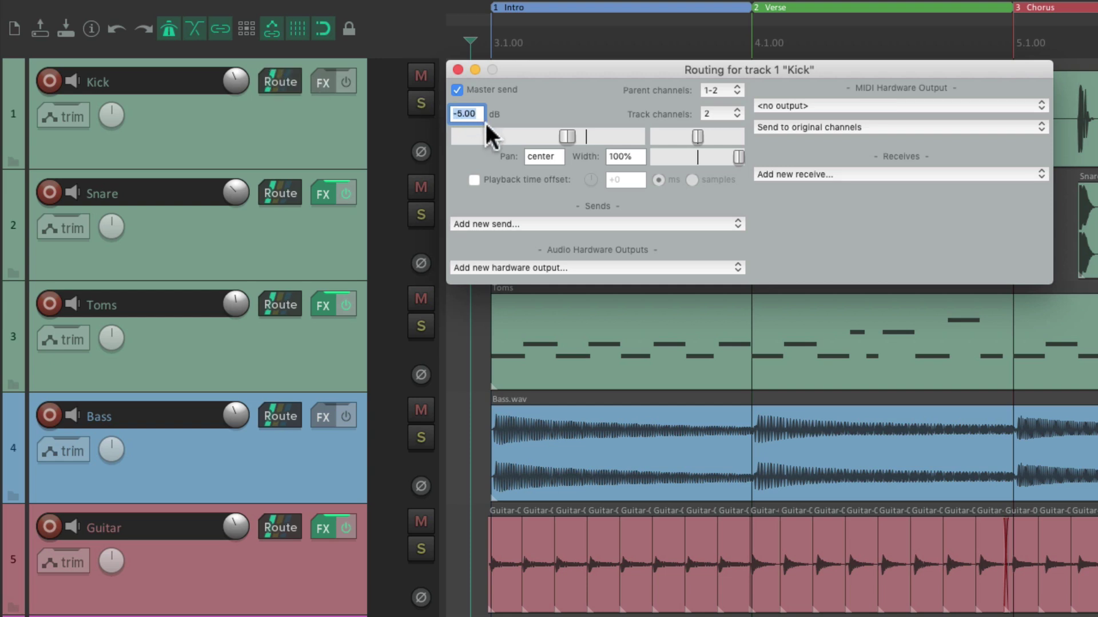
type("-4")
key("Return")
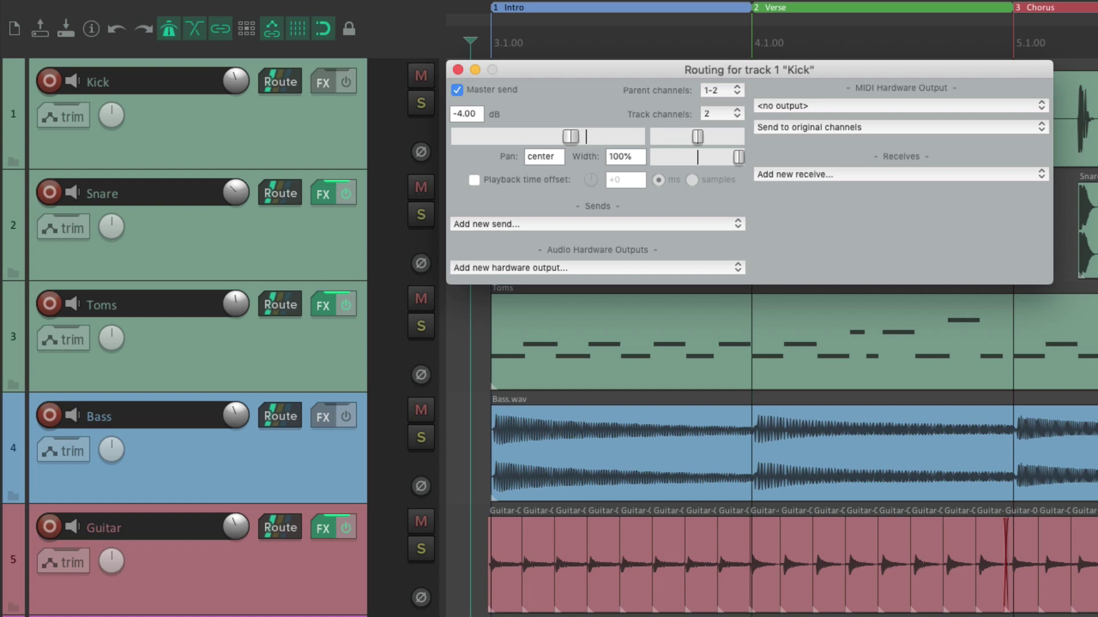
key("Escape")
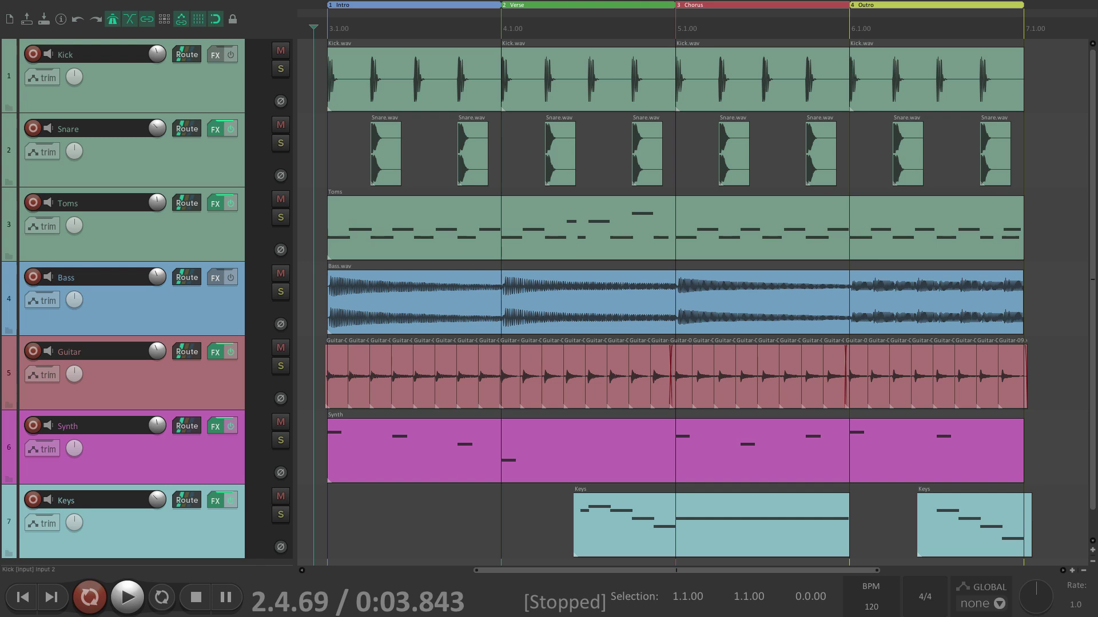
key("super+alt+r")
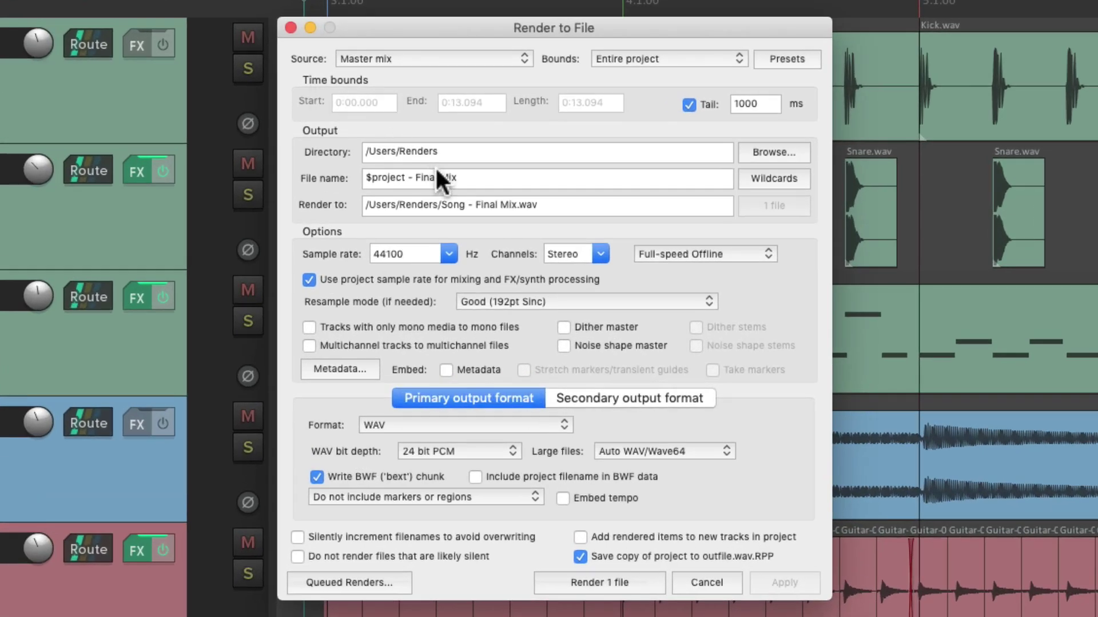
- Rename the render to 'Song - Kick Louder.wav' and add it to the render queue
left_click_drag(457, 175, 414, 177)
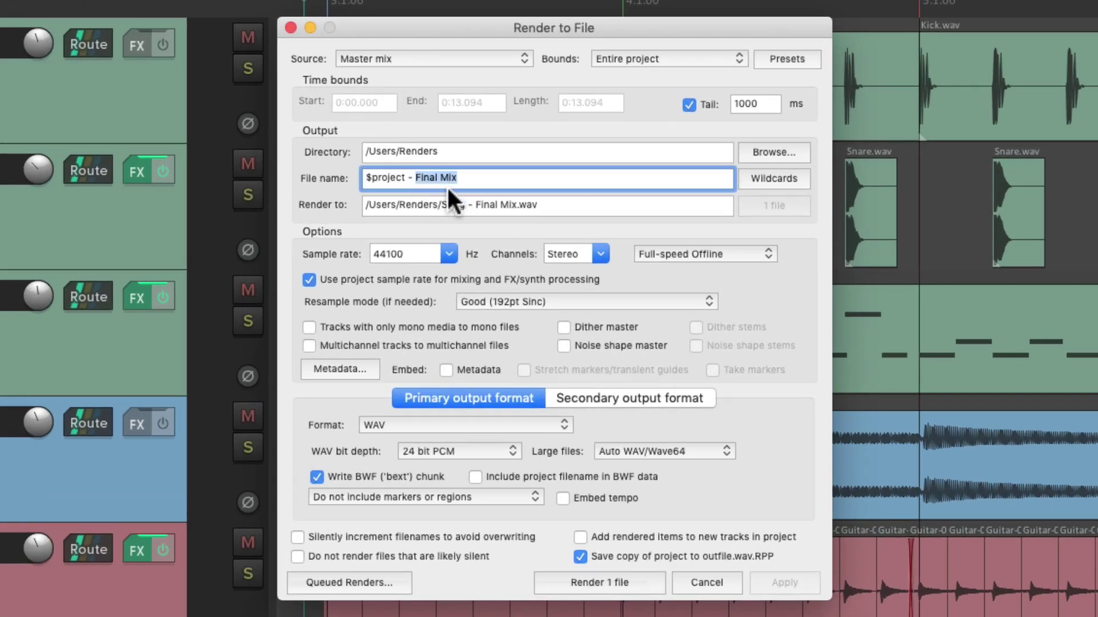
type("Kick Louder")
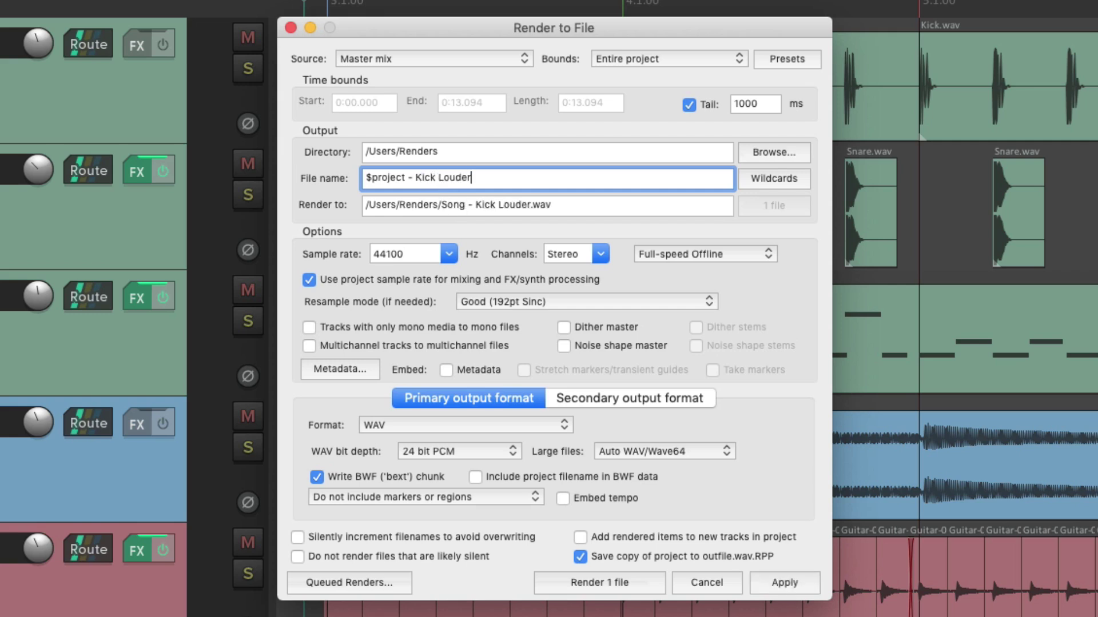
left_click(469, 509)
left_click(394, 579)
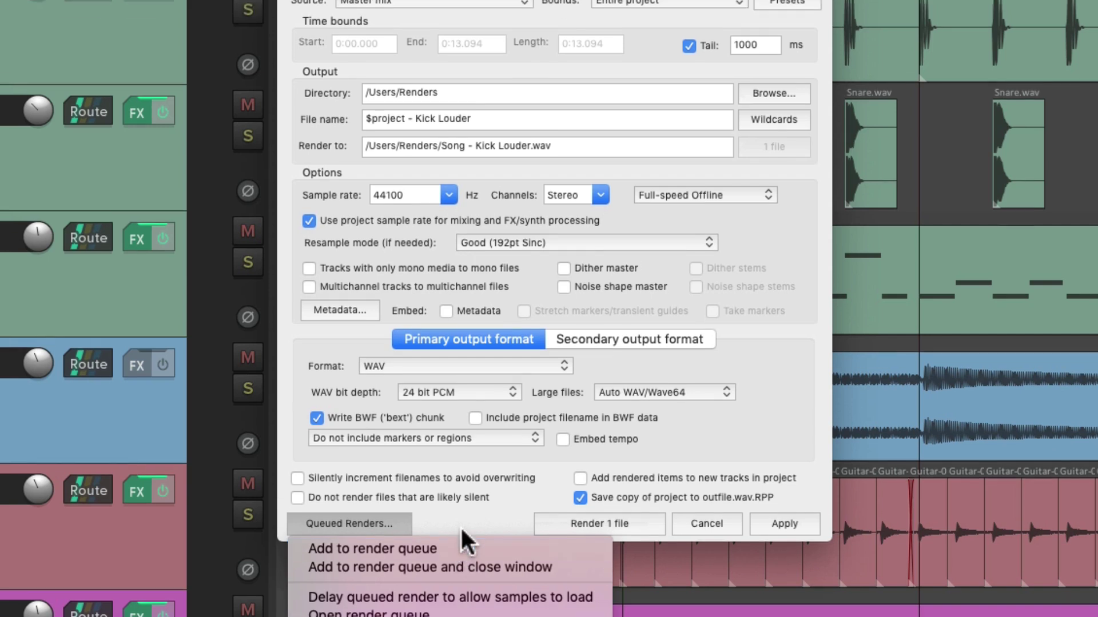
left_click(459, 532)
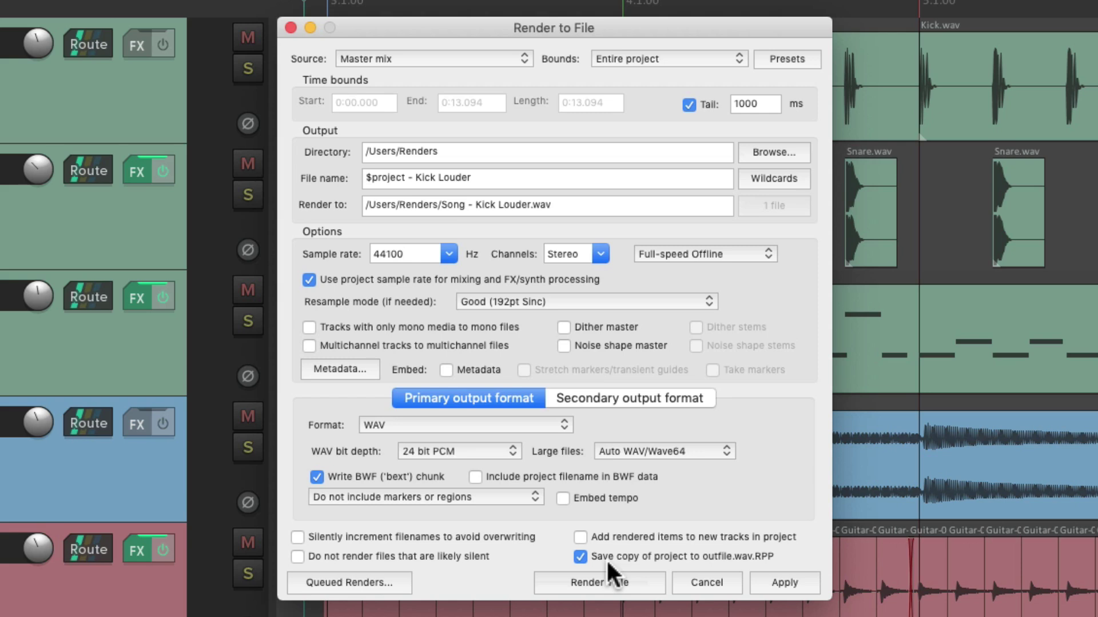
left_click(378, 583)
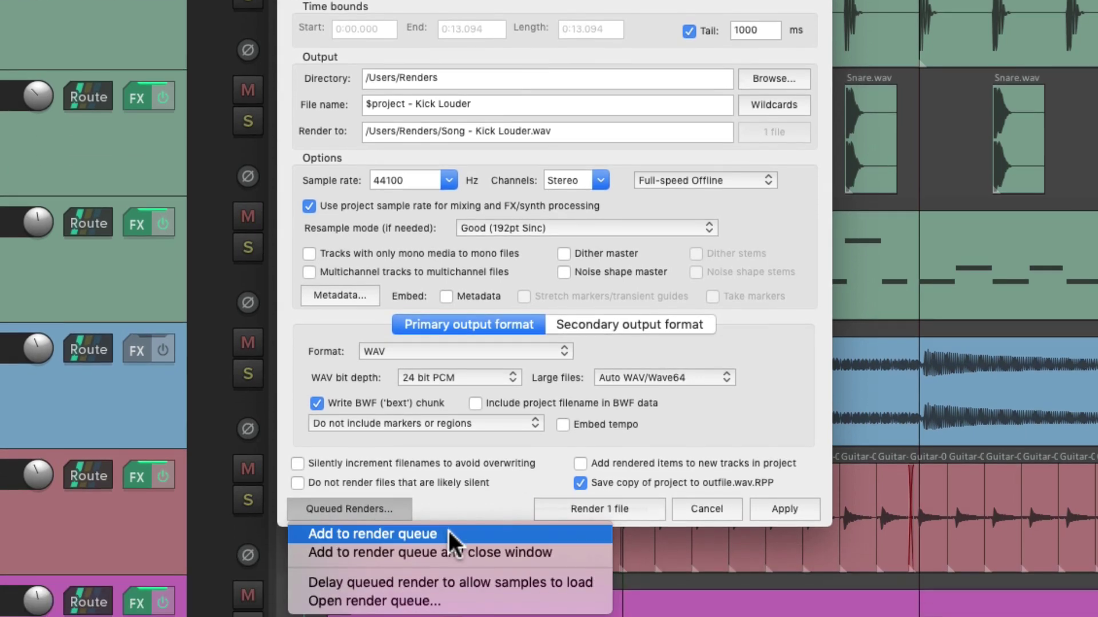
left_click(448, 531)
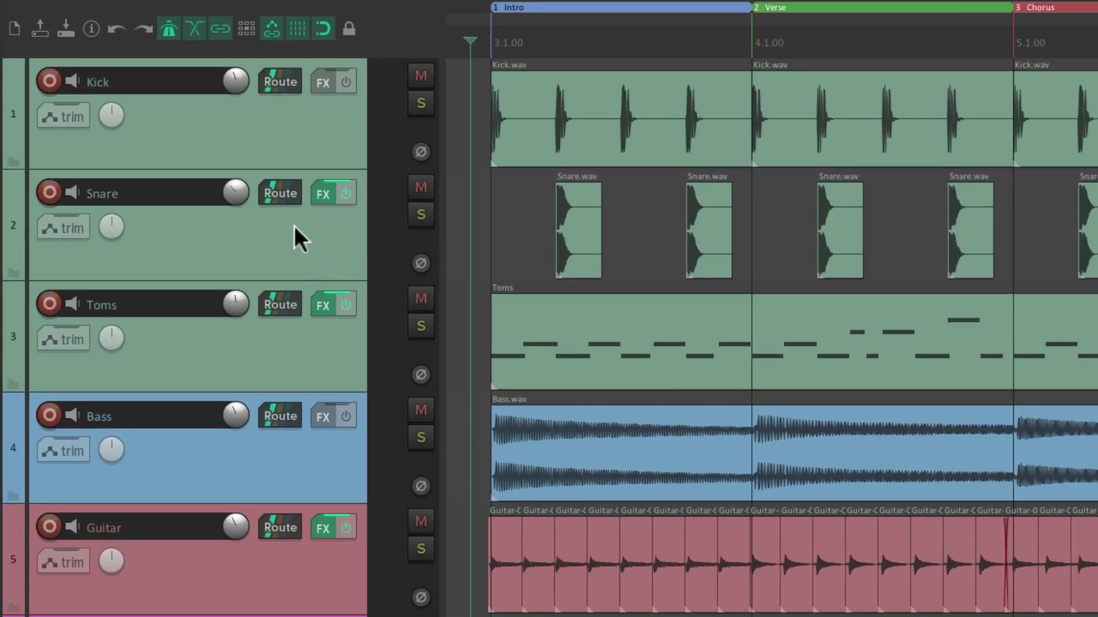
- Set the Snare track's volume to -9 dB
left_click(273, 190)
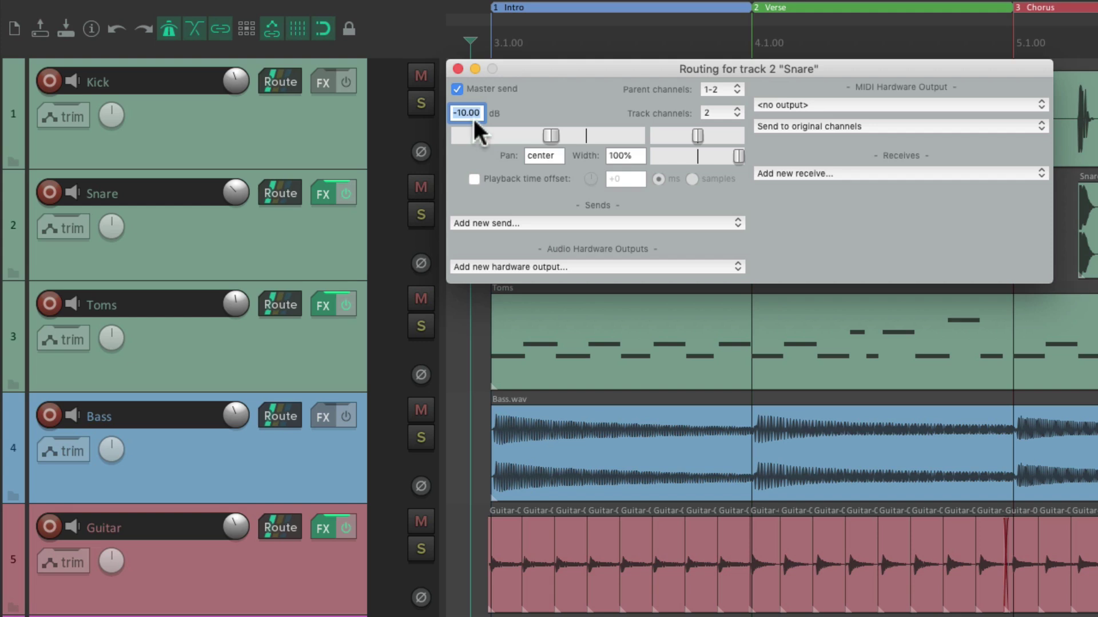
type("-9")
key("Return")
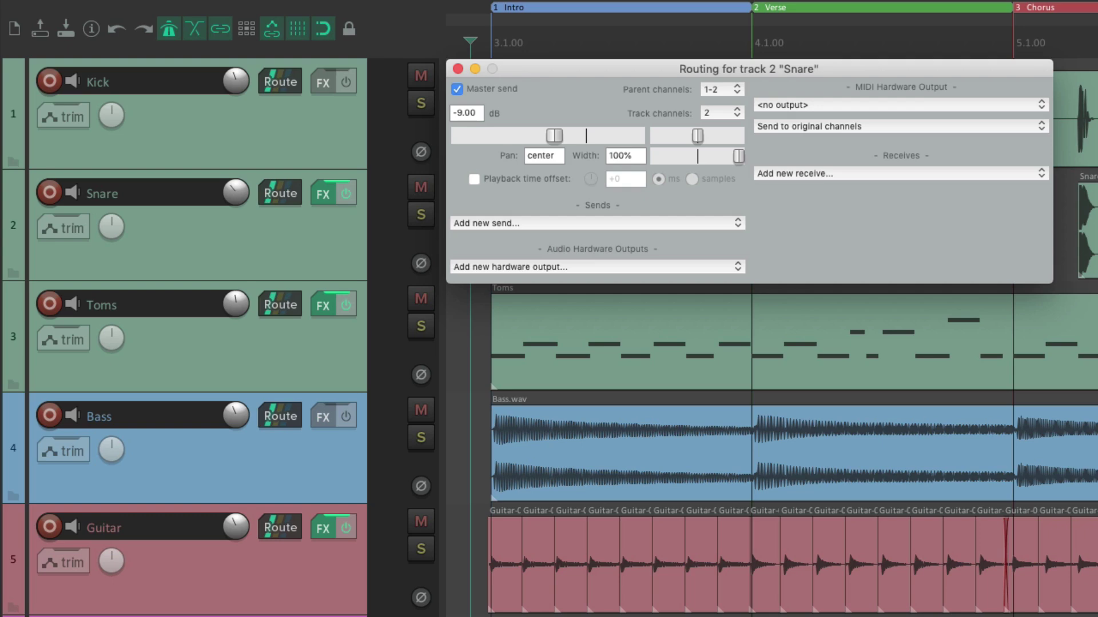
key("Escape")
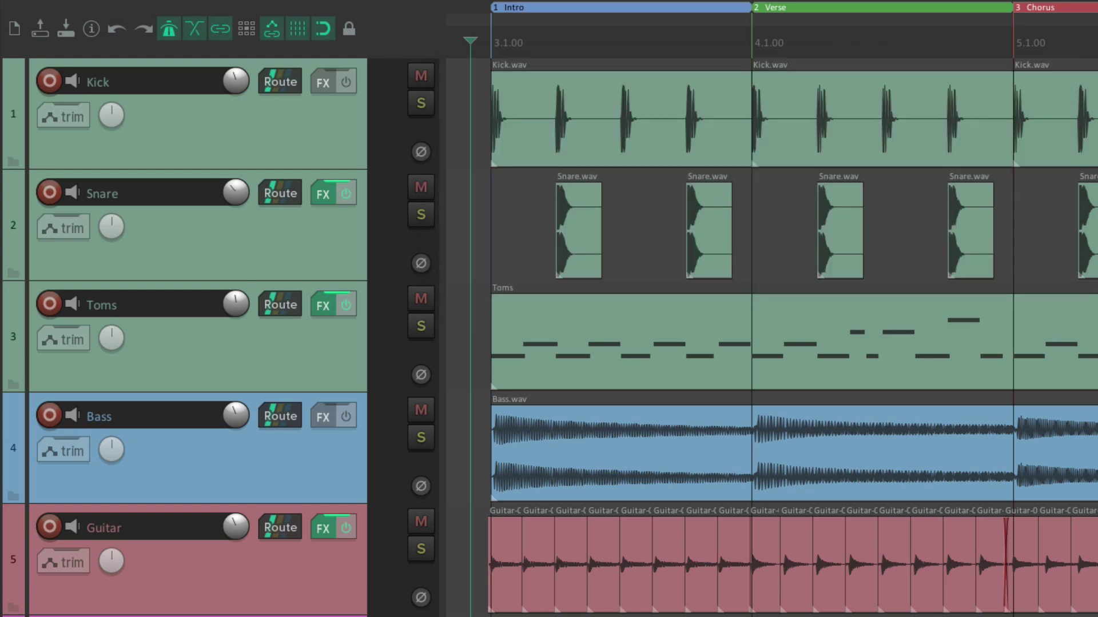
- Queue a render renamed 'Song - Kick + Snare Louder.wav'
key("super+alt+r")
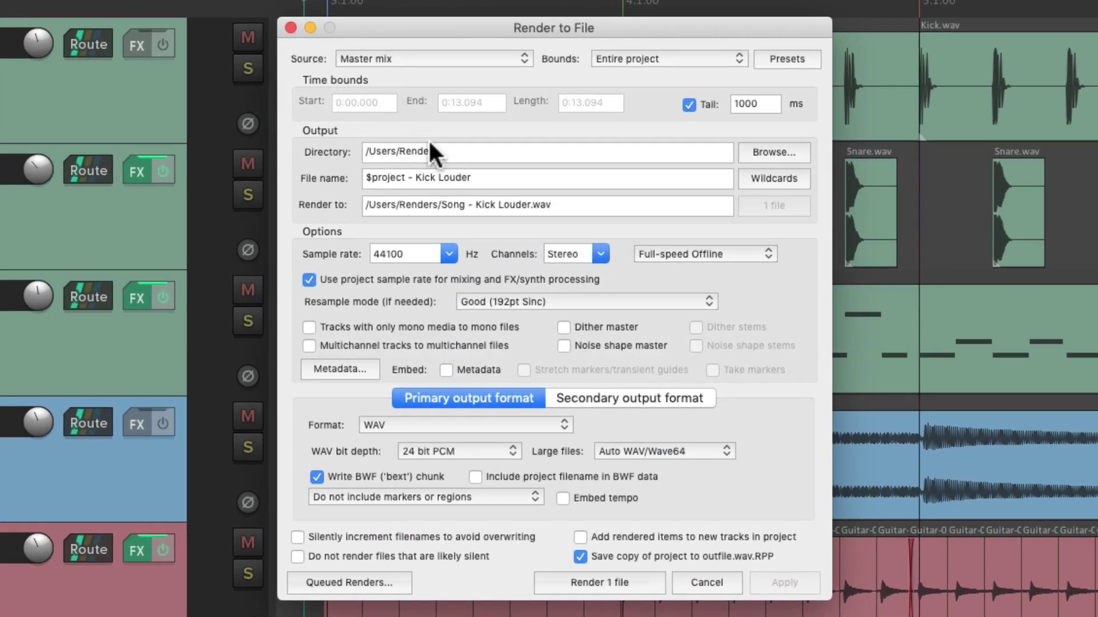
left_click(433, 177)
type("+ Snare")
left_click(461, 483)
left_click(395, 579)
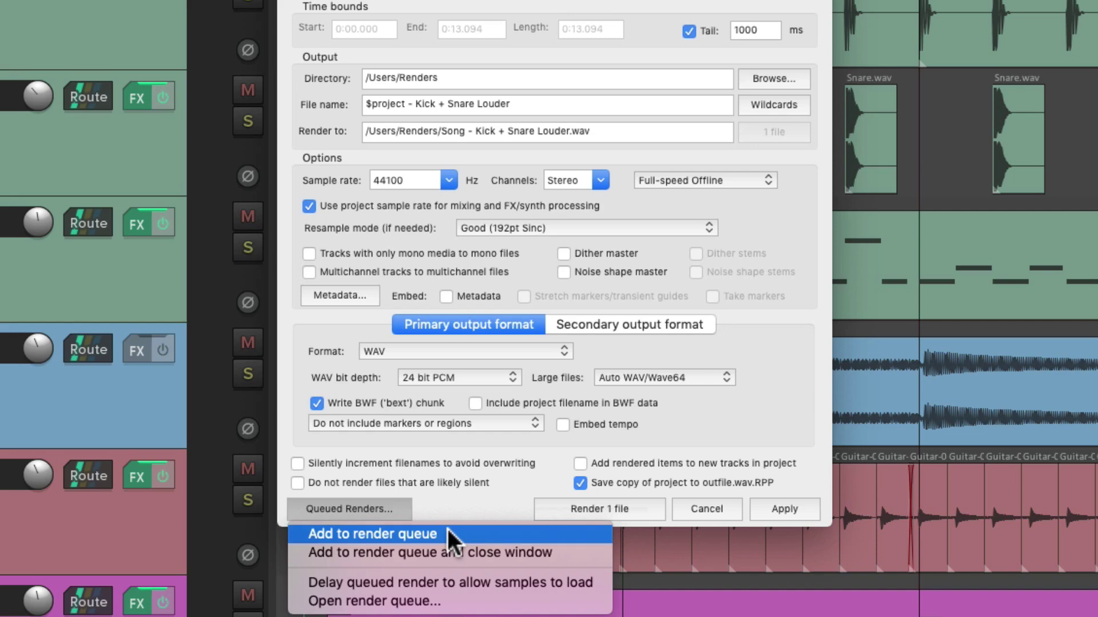
left_click(448, 533)
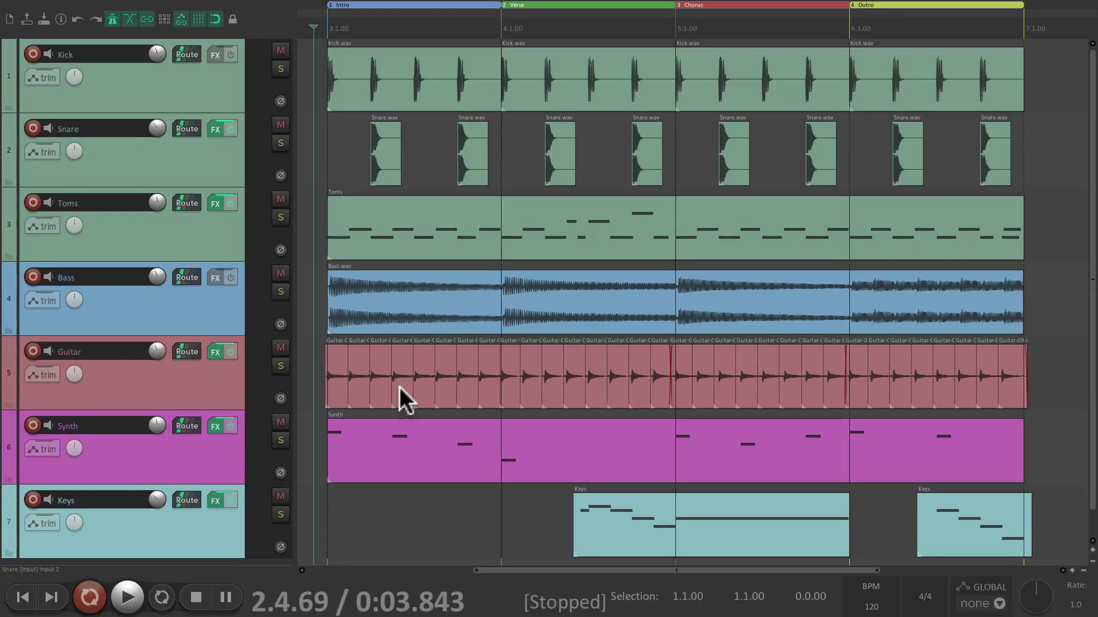
- Mute Synth and Keys and queue a render with 'No Keys' in the file name
left_click(280, 422)
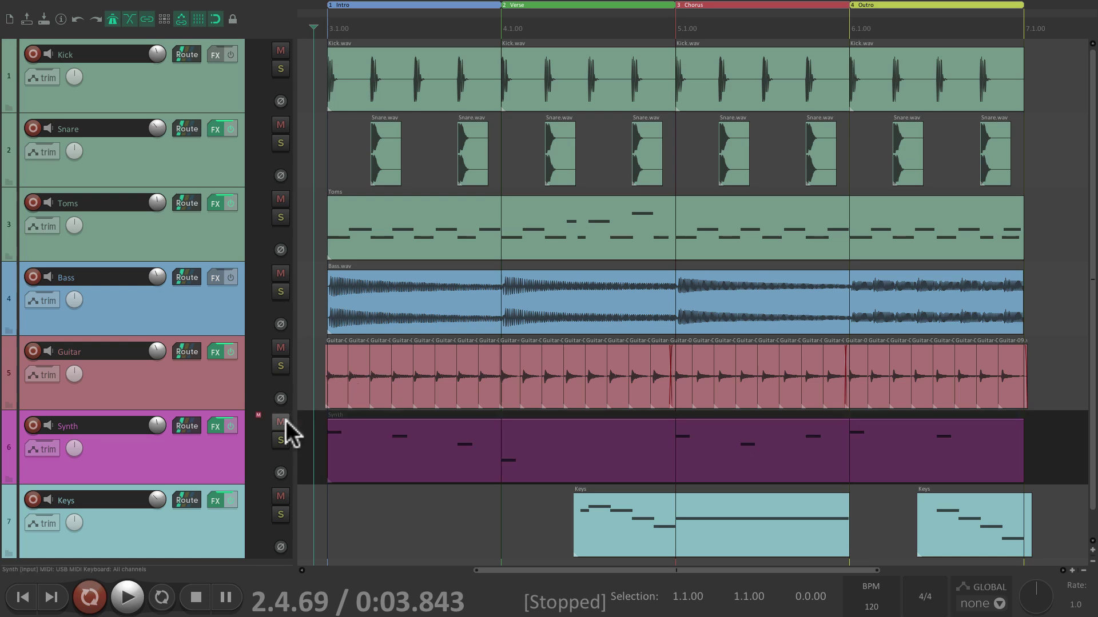
left_click(281, 497)
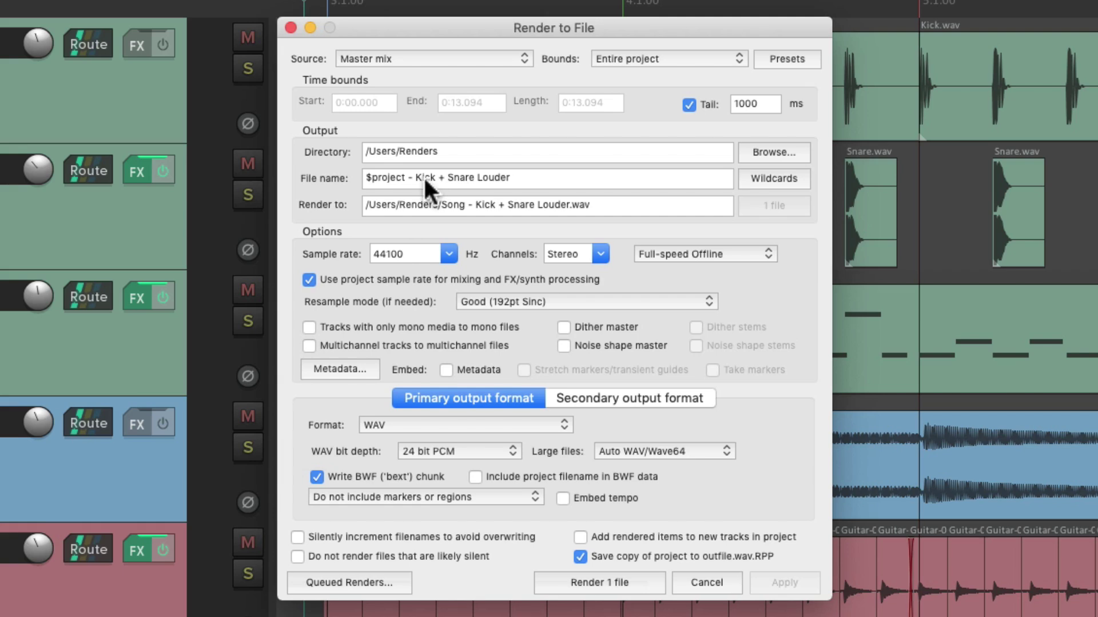
left_click_drag(416, 177, 510, 170)
type("No Keys")
left_click(477, 514)
left_click(400, 577)
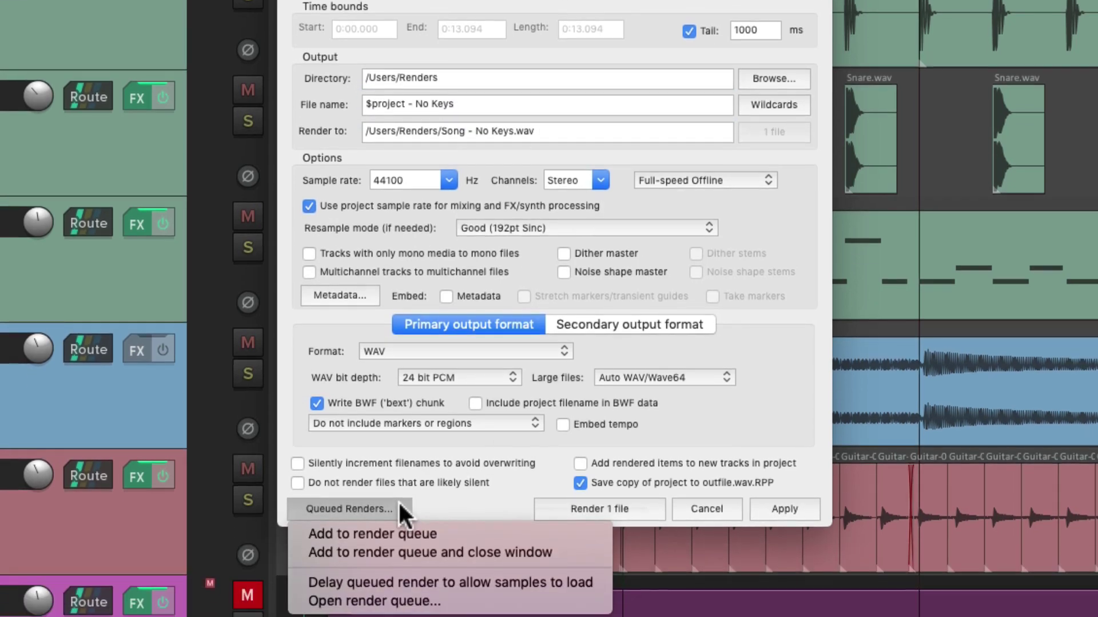
left_click(455, 530)
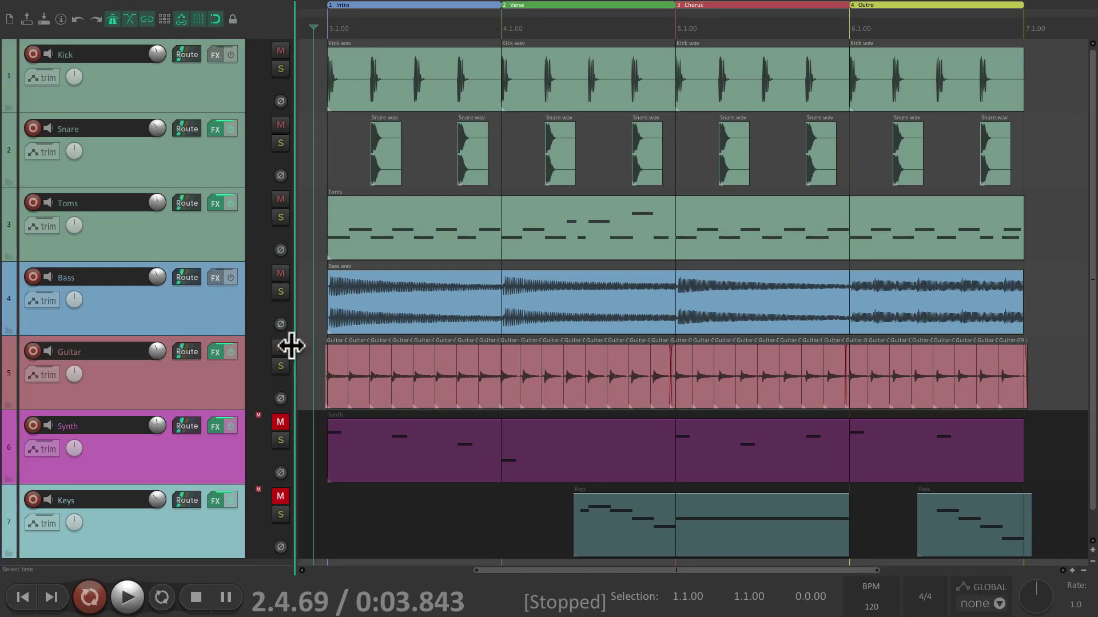
- Also mute Guitar and Bass and queue the render as 'Song - Drums Only'
left_click(281, 348)
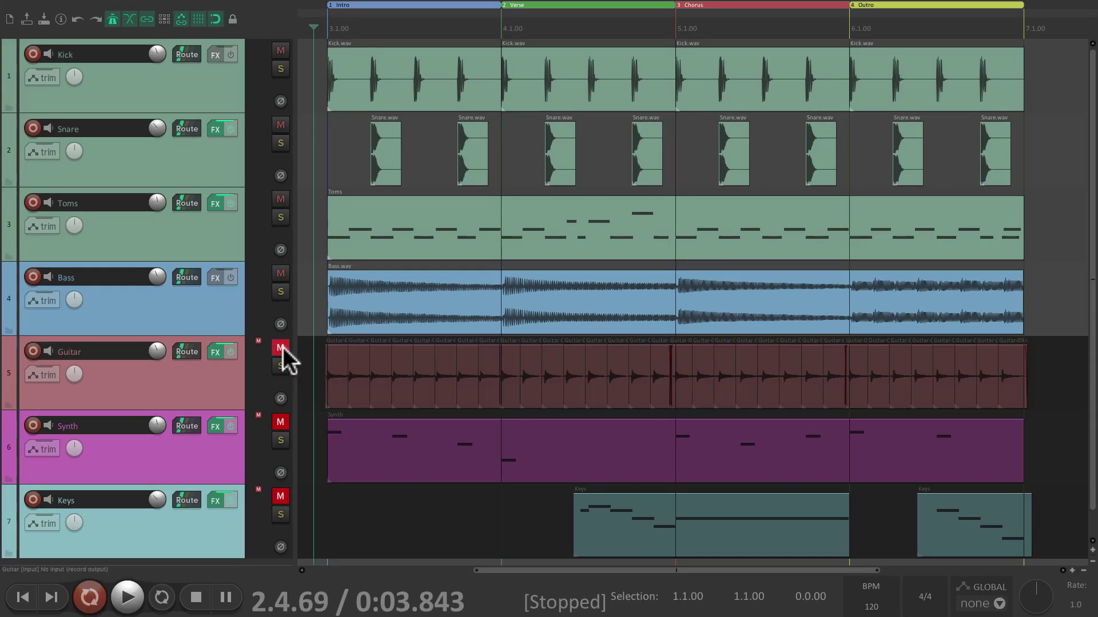
left_click(281, 274)
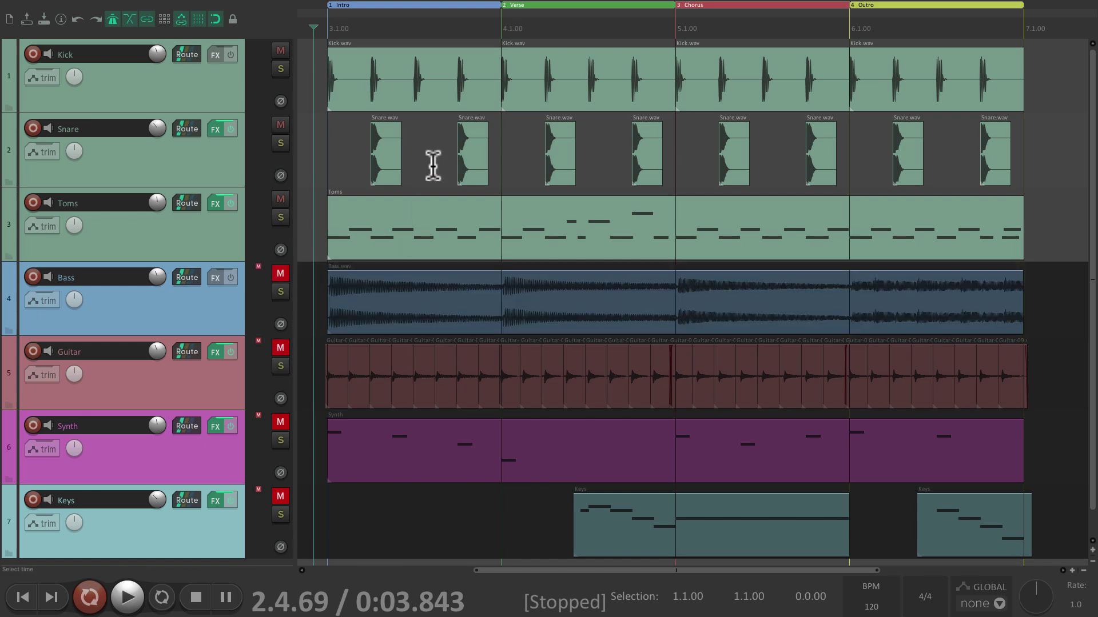
key("super+alt+r")
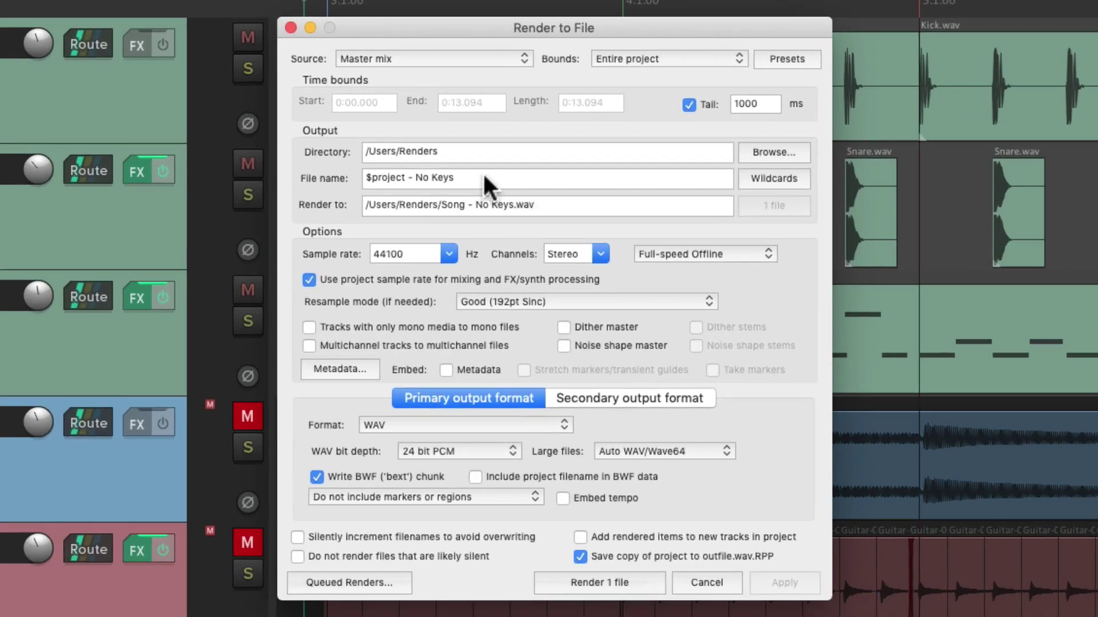
left_click_drag(466, 178, 416, 176)
type("Drums Only")
key("Tab")
left_click(396, 582)
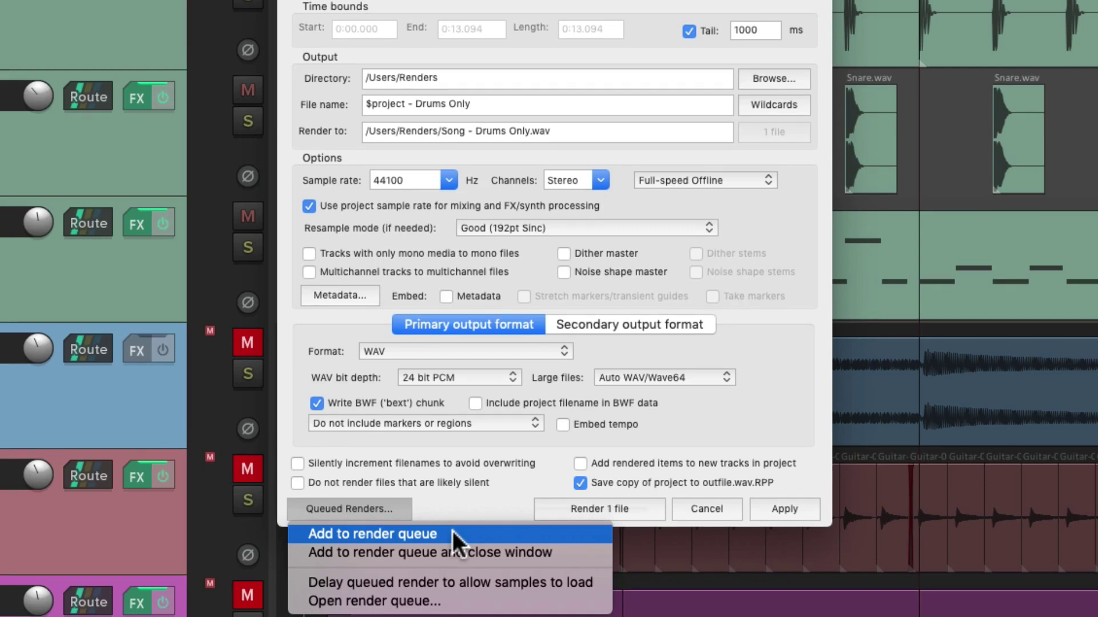
left_click(452, 530)
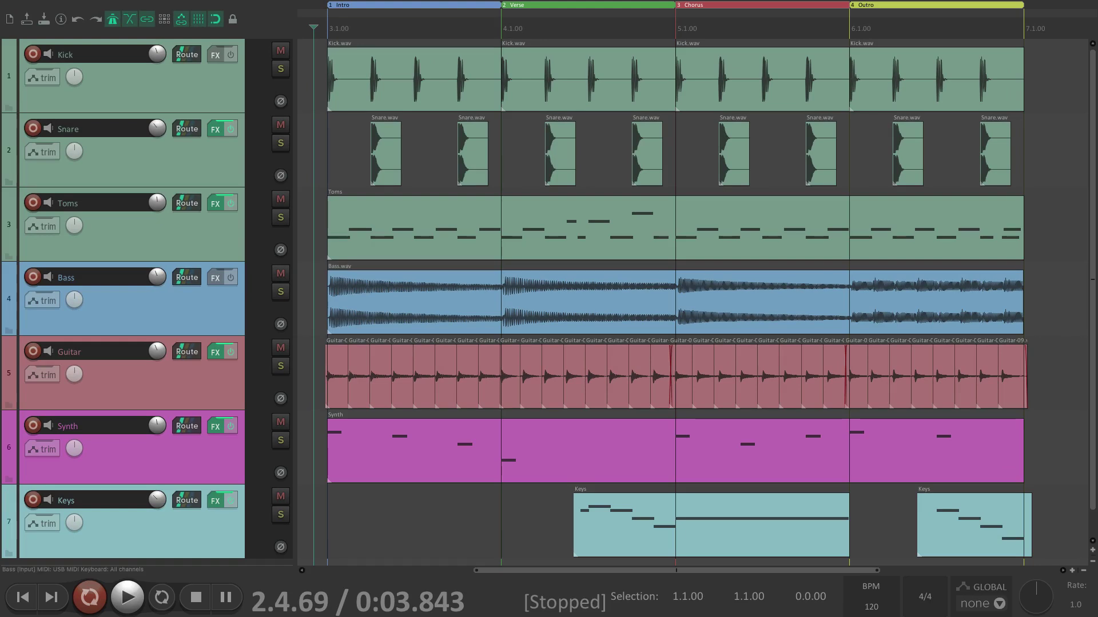
- Select all seven tracks and set the render source to Stems (selected tracks)
left_click(218, 97)
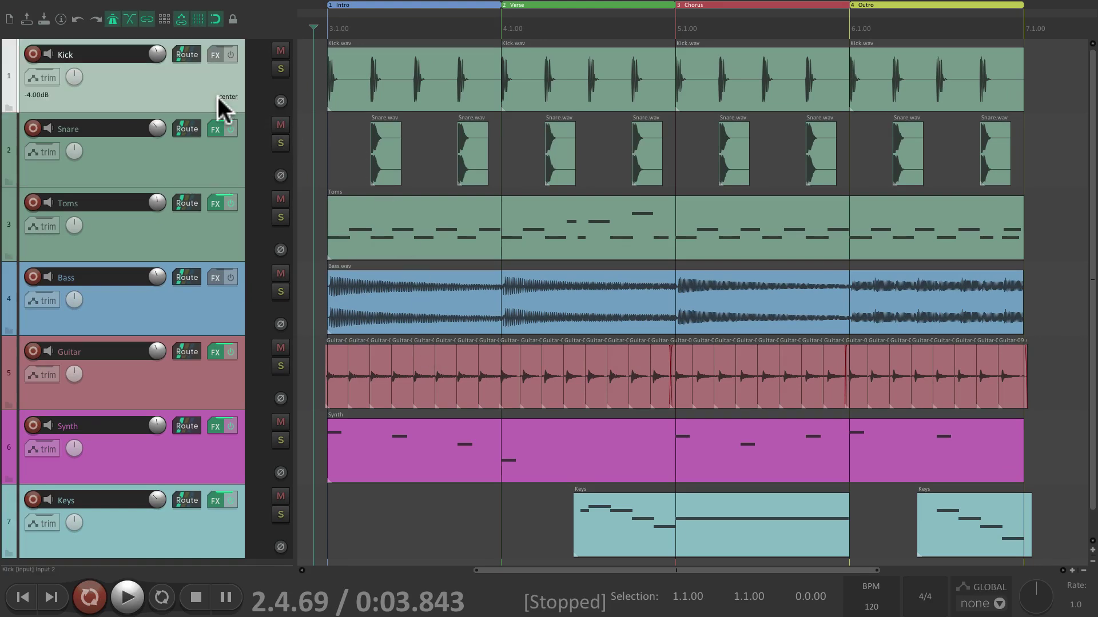
left_click(210, 519, "shift")
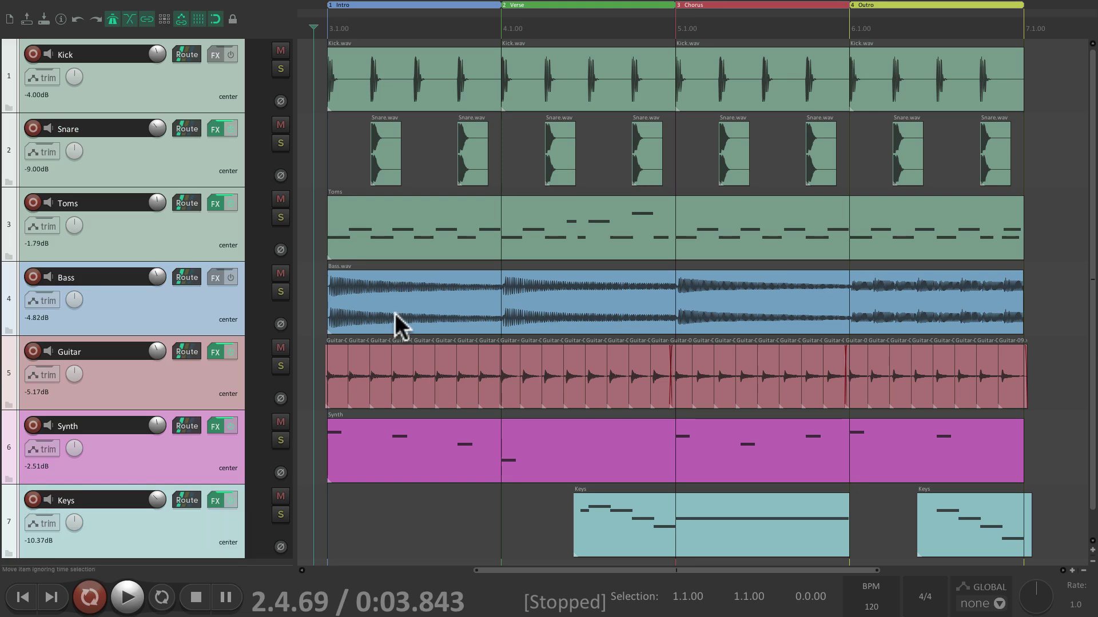
key("super+alt+r")
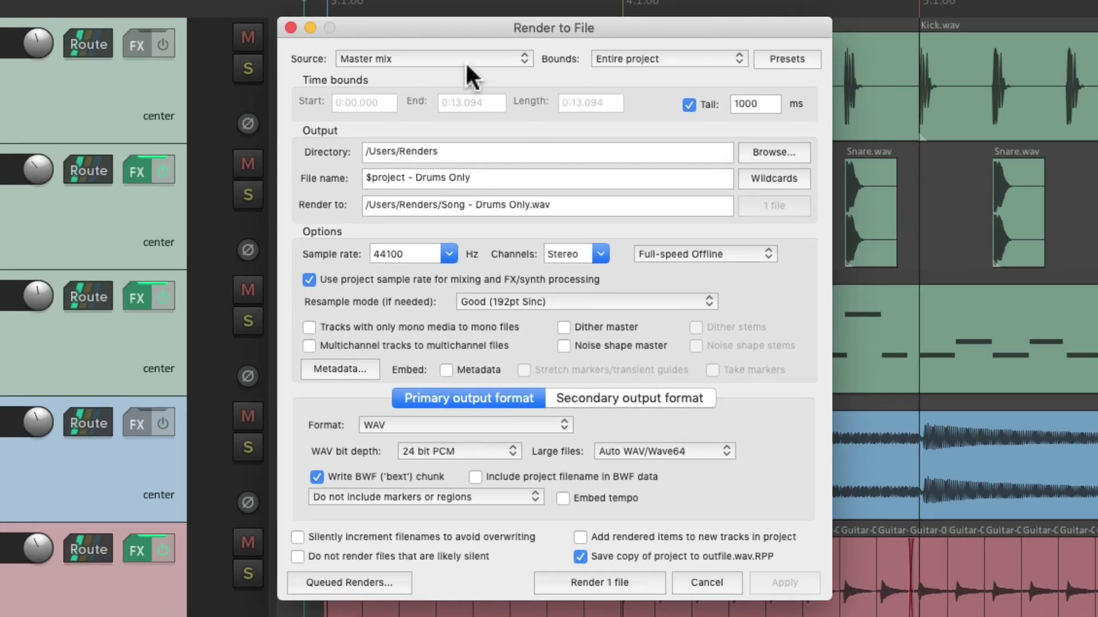
left_click(465, 59)
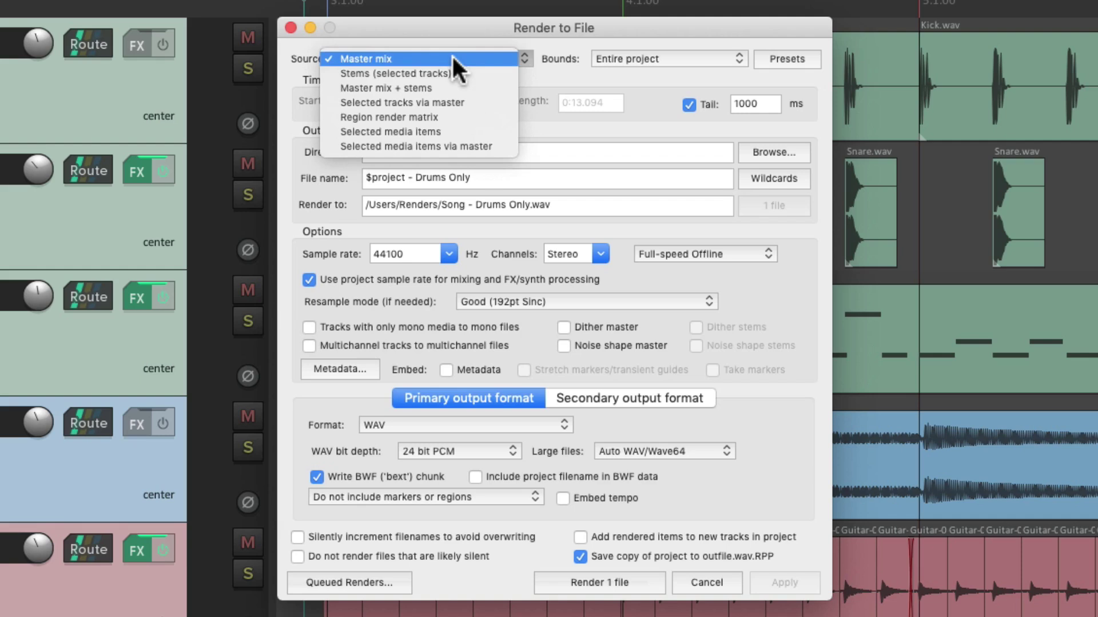
left_click(481, 73)
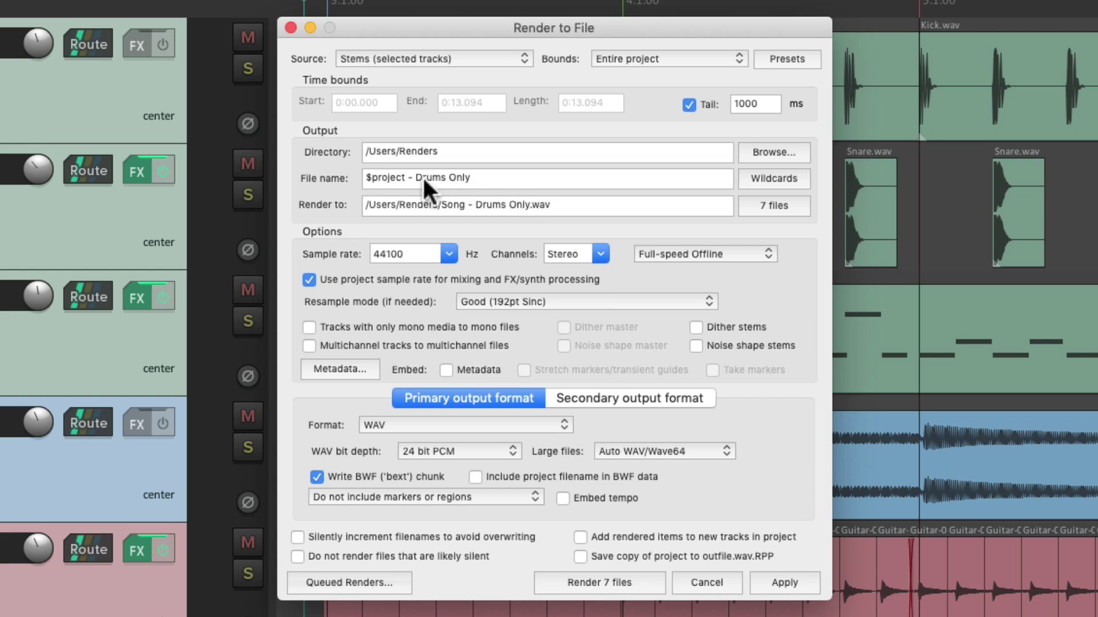
- Change the file name to '$project - Stems - $track'
left_click_drag(427, 177, 472, 178)
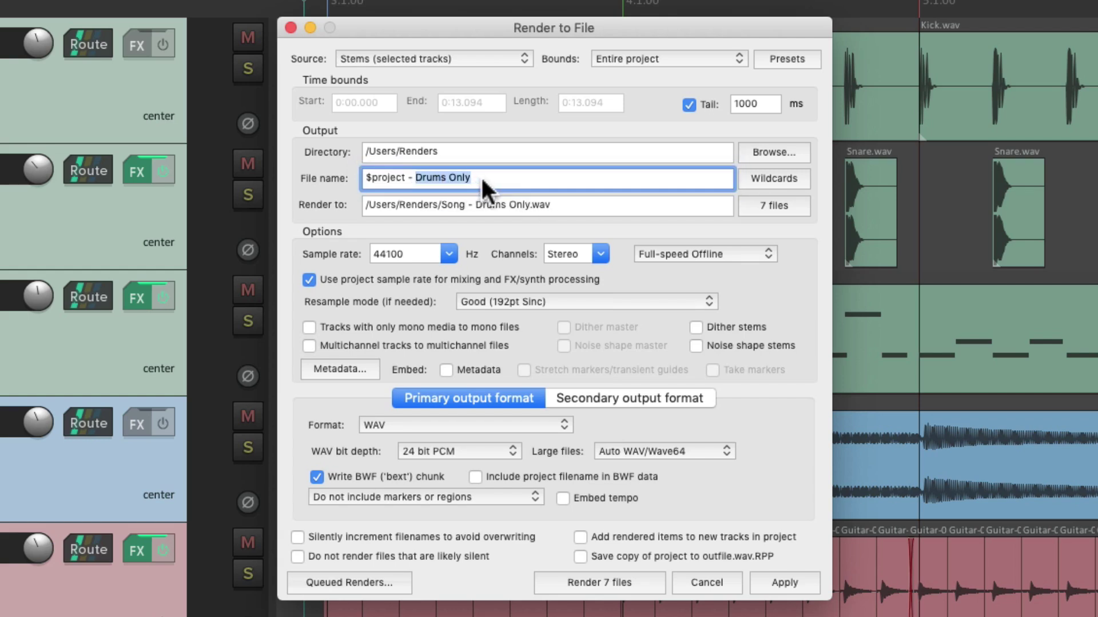
type("Stems -")
left_click(743, 173)
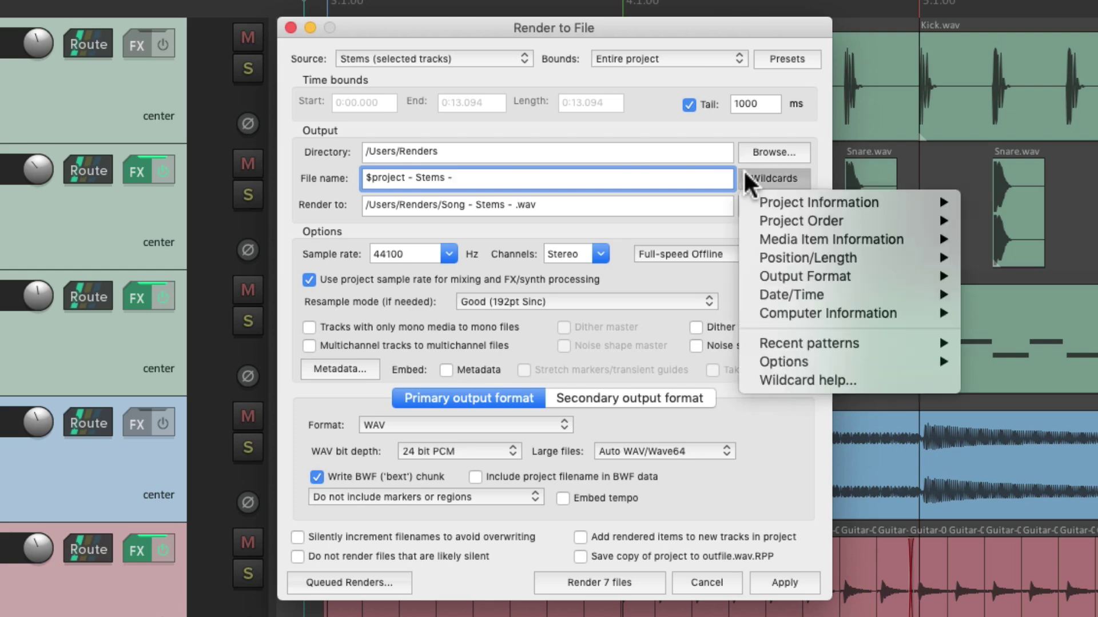
mouse_move(752, 197)
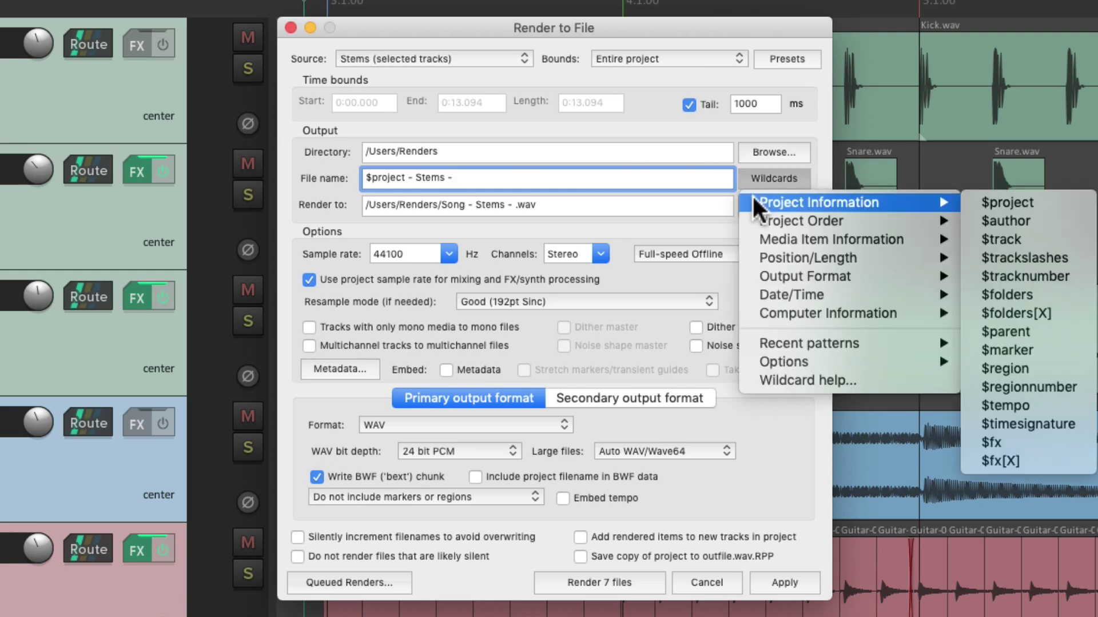
left_click(1076, 239)
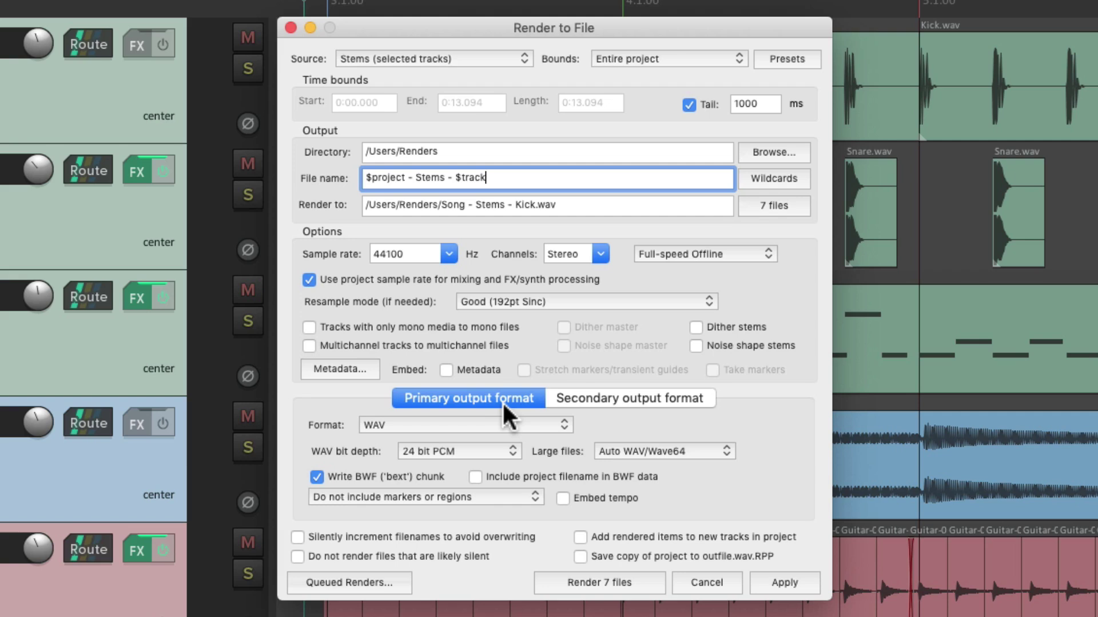
- Set the output format to AIFF and add the stems to the render queue
left_click(485, 425)
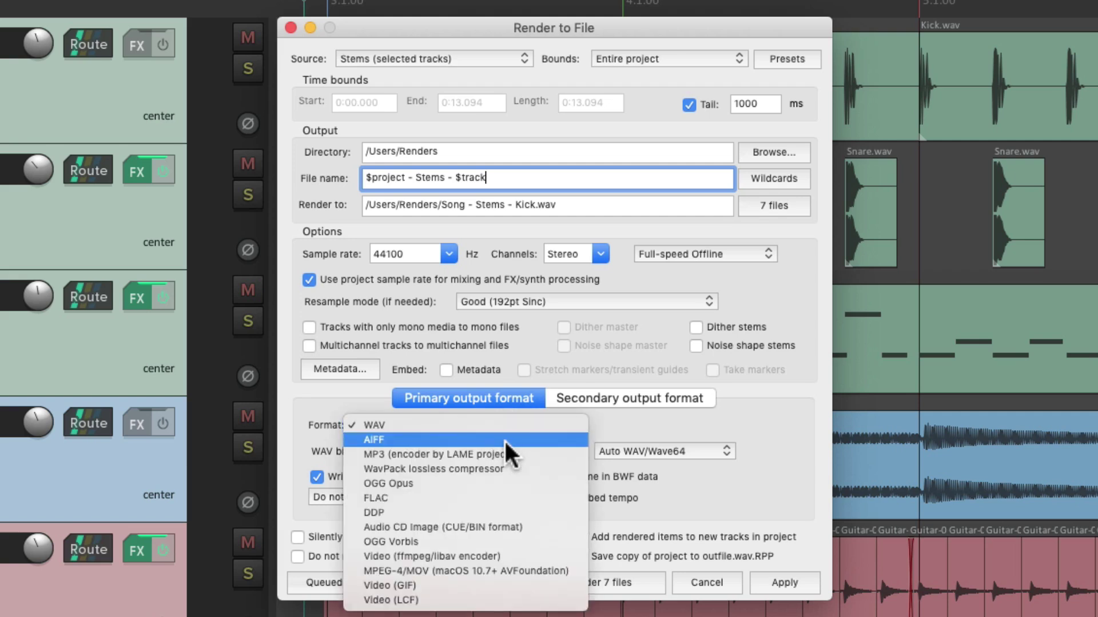
left_click(504, 440)
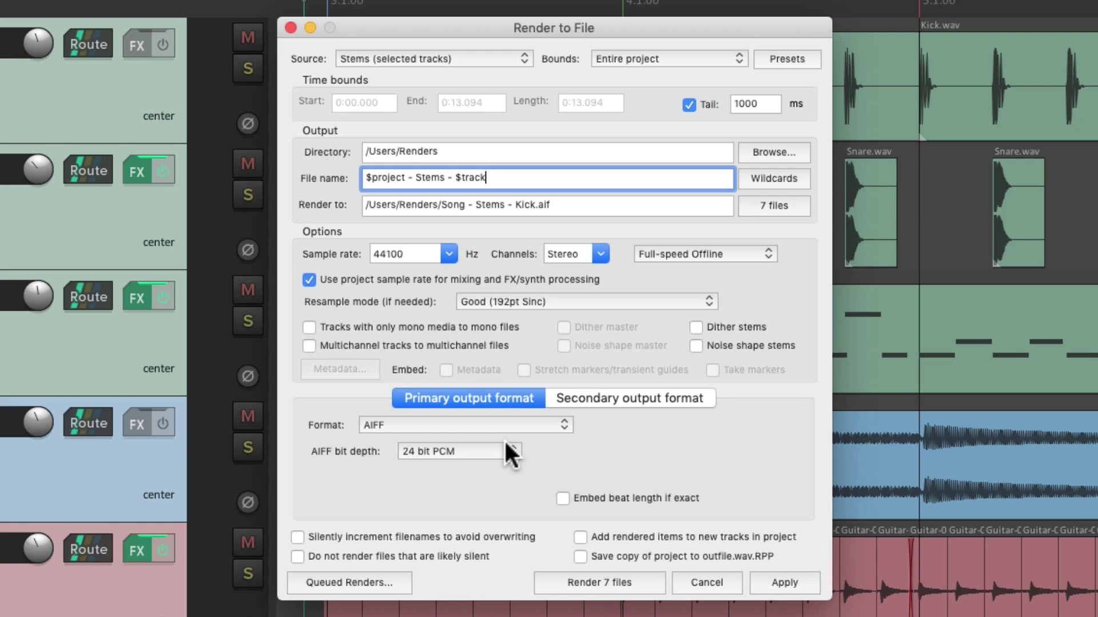
left_click(397, 581)
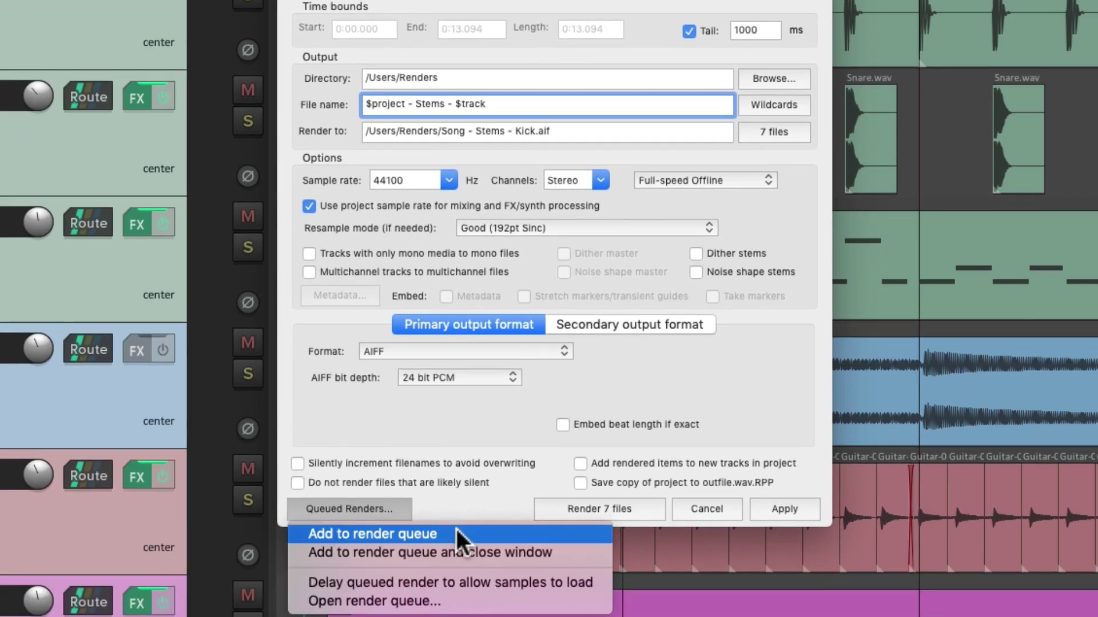
left_click(457, 533)
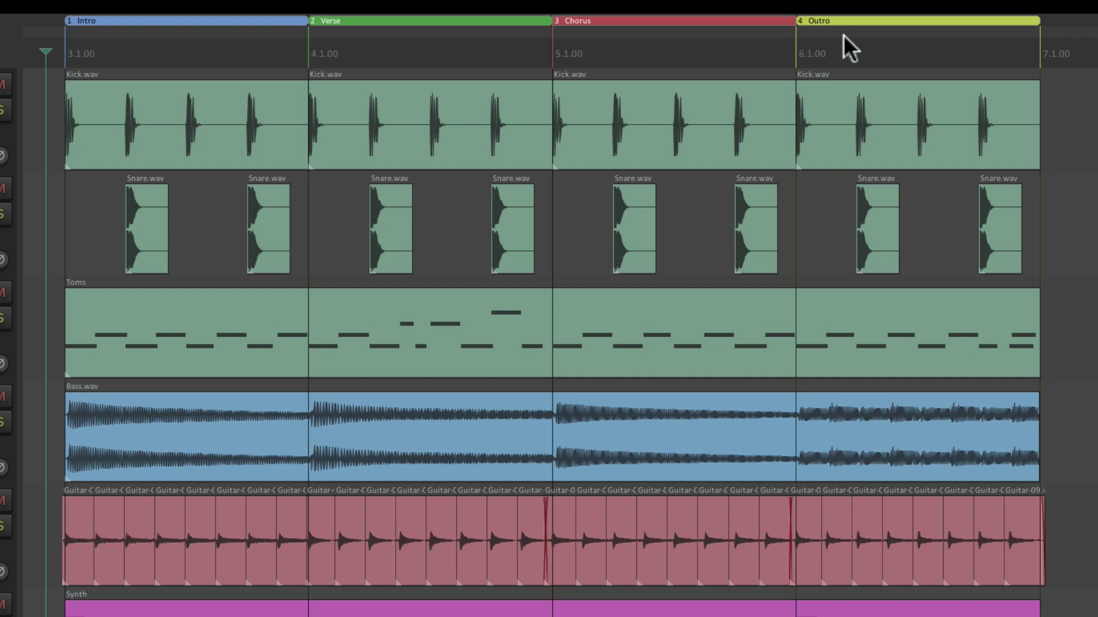
- Switch the render source to the Region render matrix, with master mix covering all four regions
key("ctrl+alt+r")
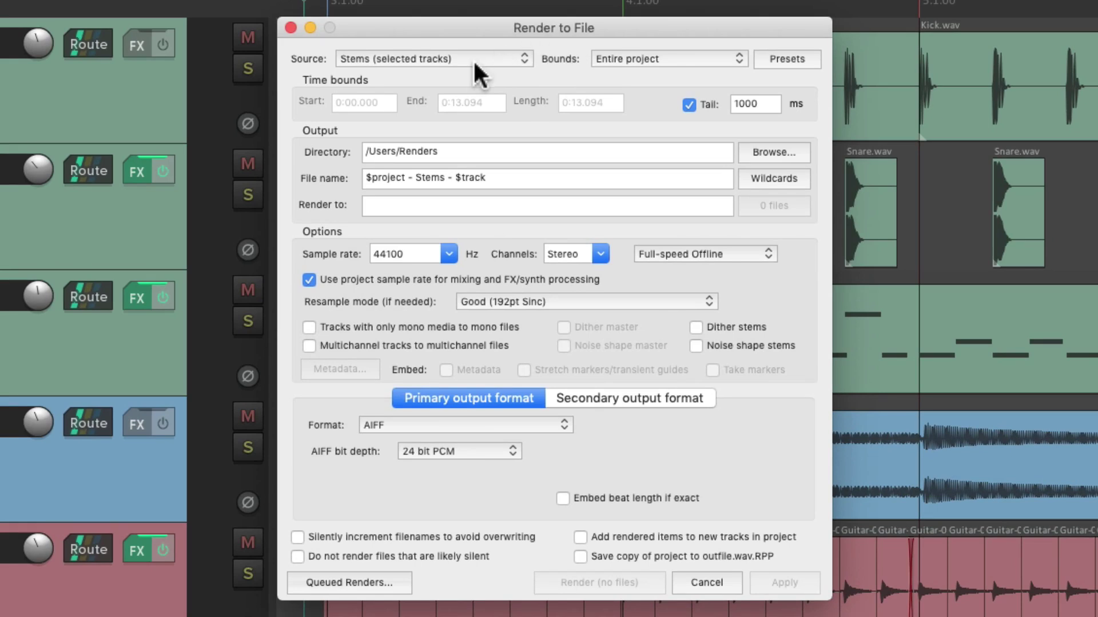
left_click(472, 60)
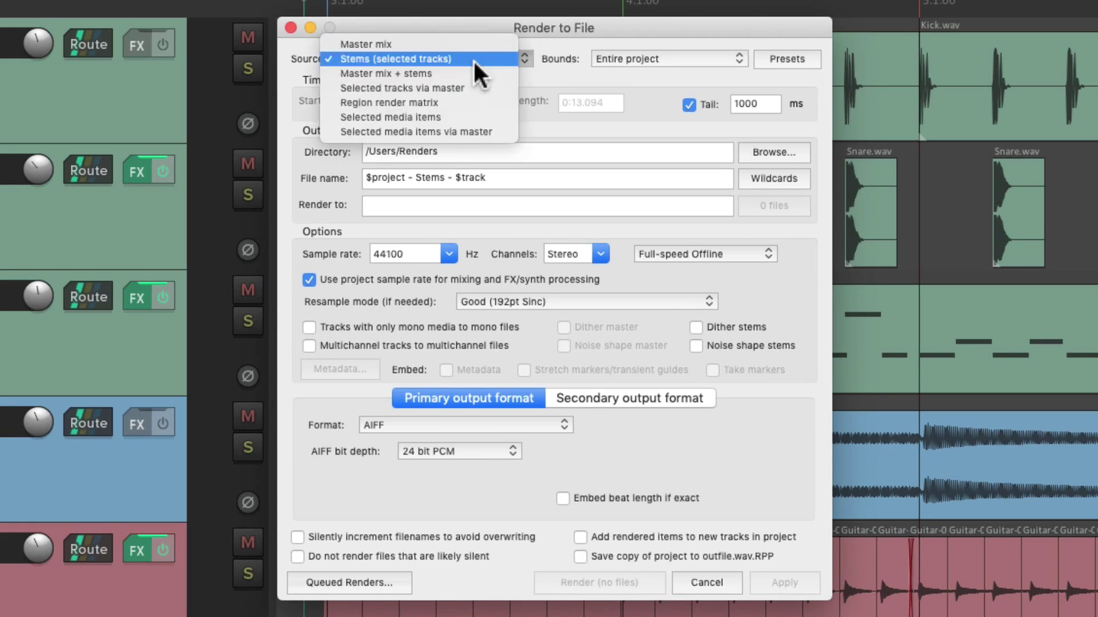
left_click(481, 103)
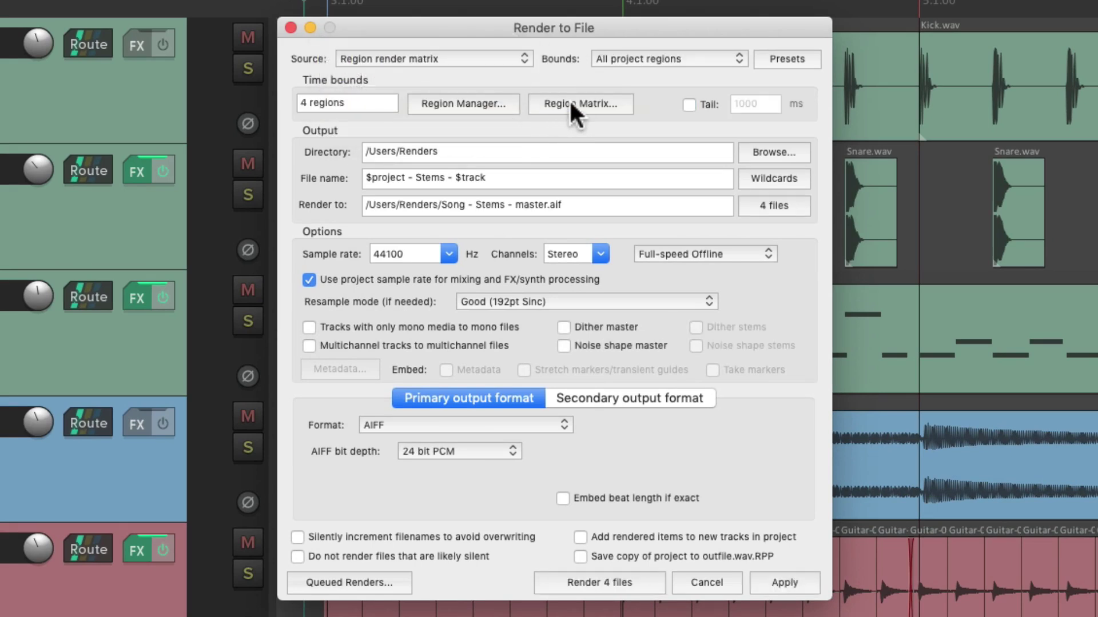
left_click(580, 107)
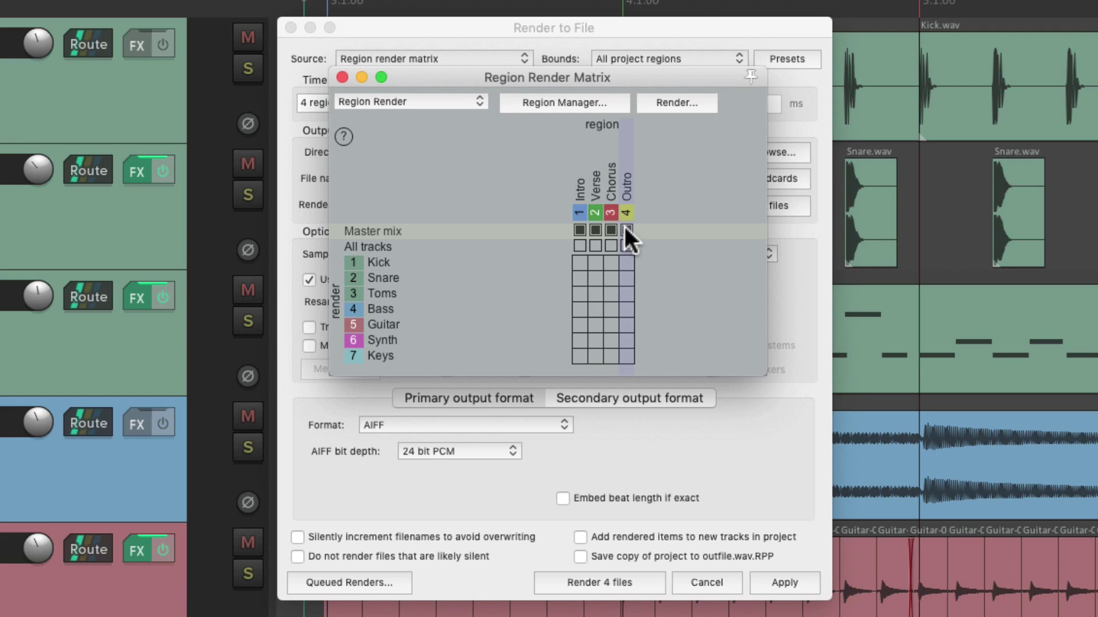
key("Escape")
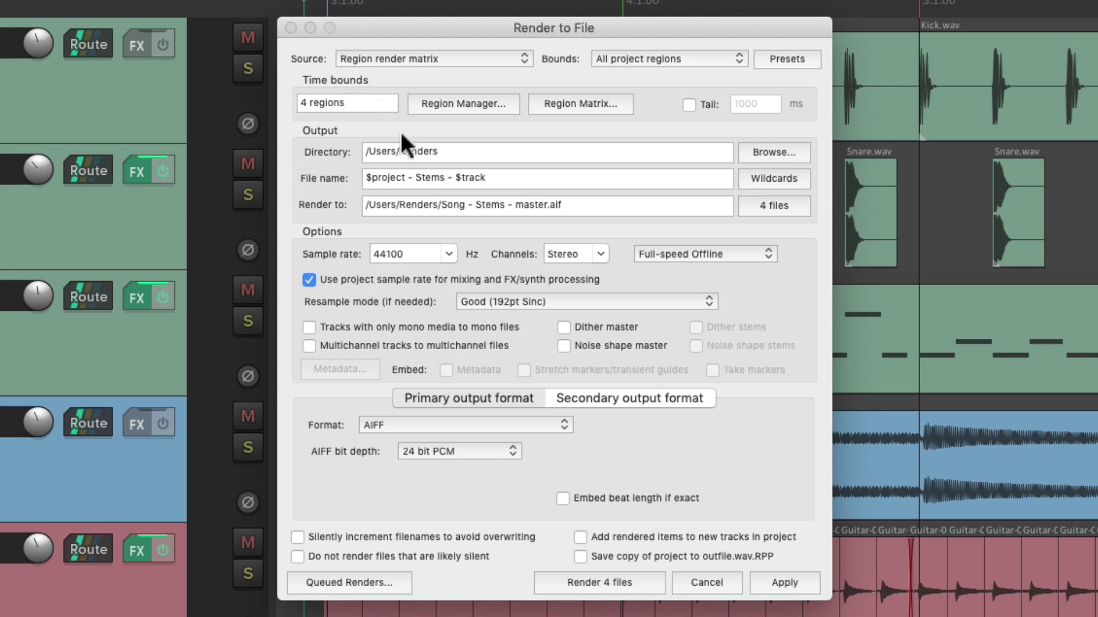
- Change the file name to '$project - Sections - $region'
double_click(430, 177)
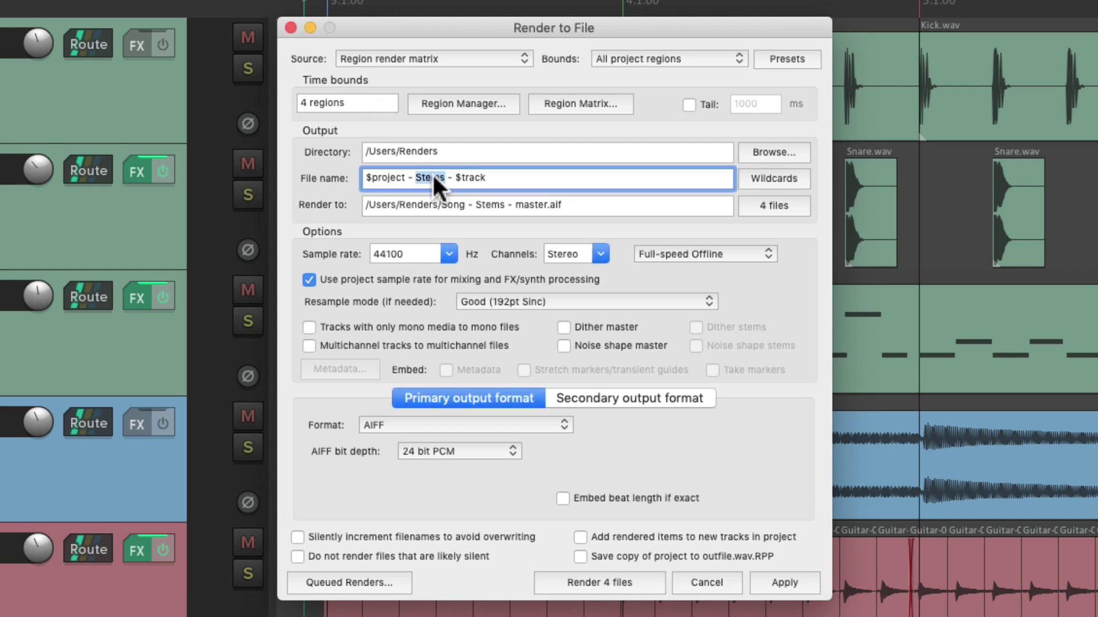
type("Sections")
double_click(488, 178)
key("BackSpace")
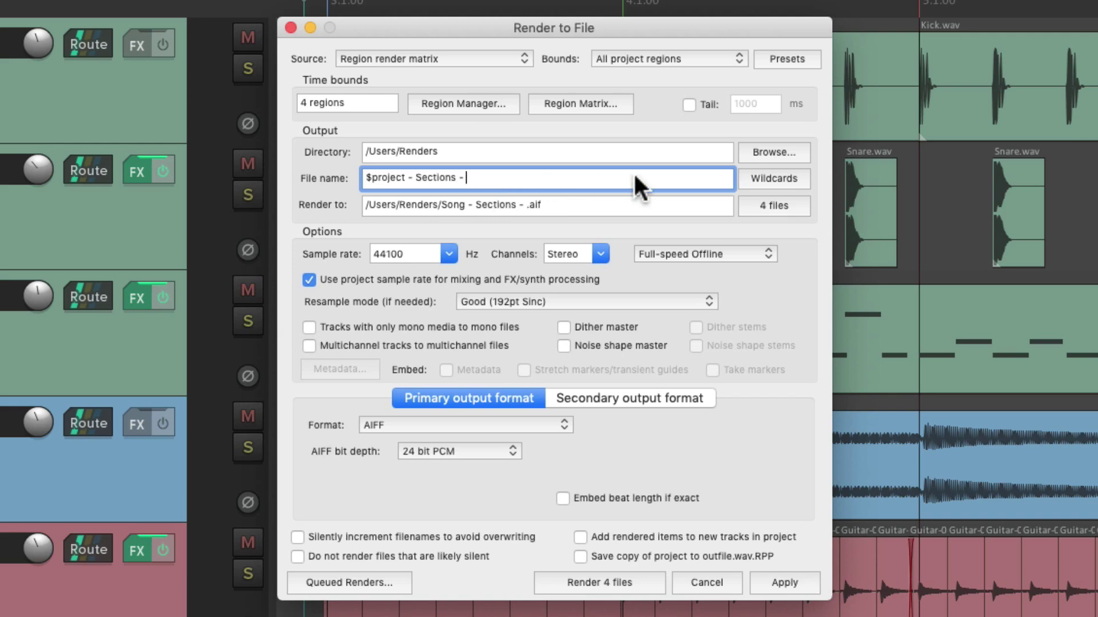
left_click(743, 176)
mouse_move(799, 203)
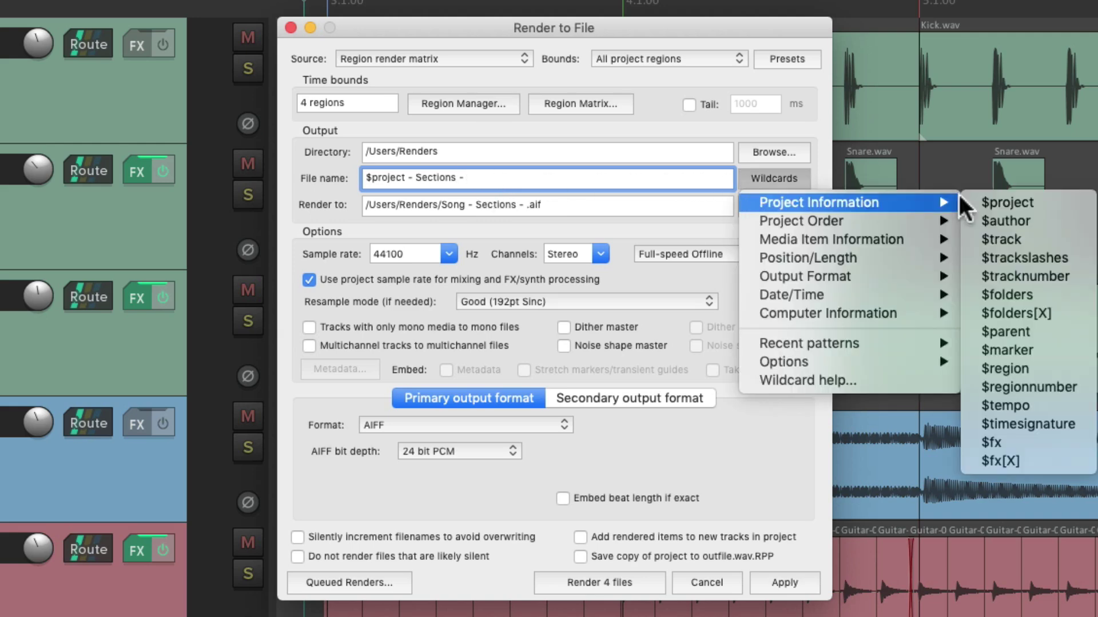
left_click(1056, 370)
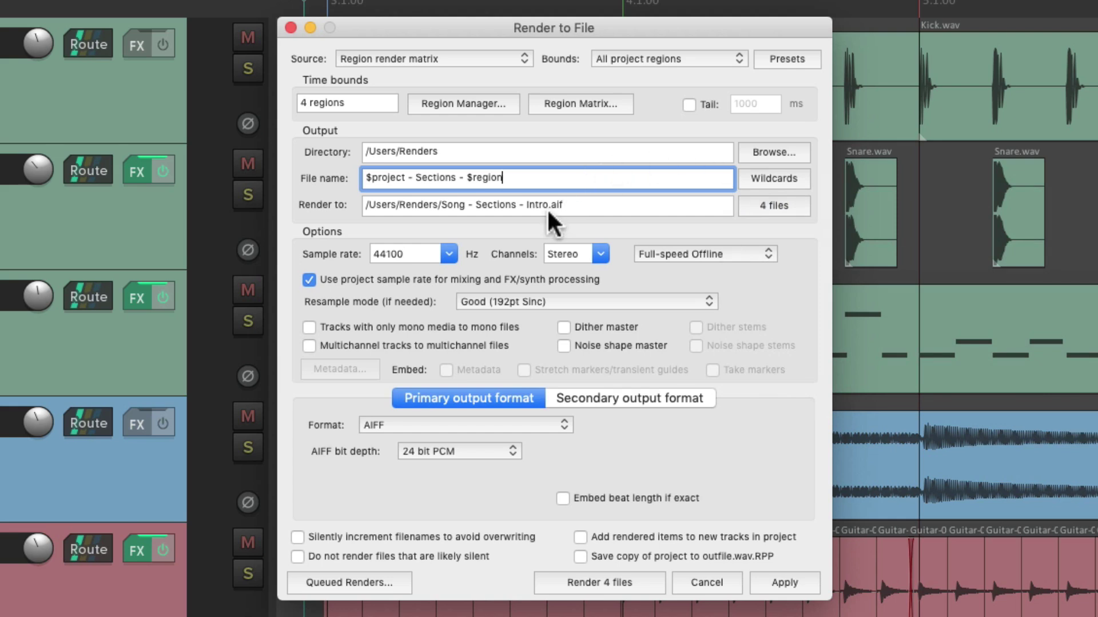
- Set the output format to maximum-quality MP3
left_click(490, 422)
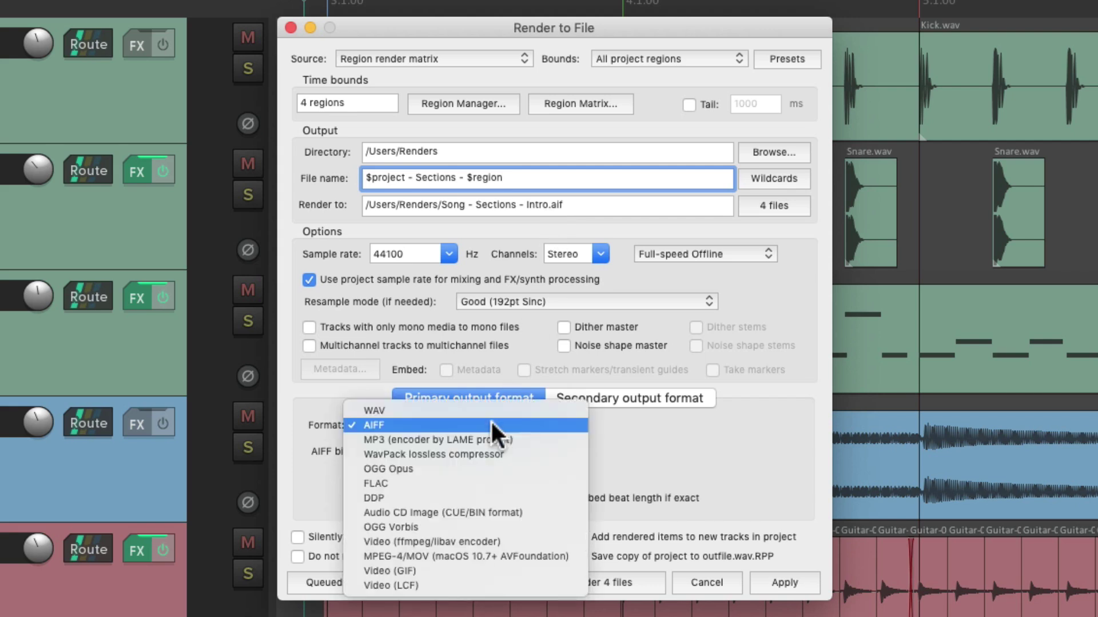
left_click(527, 439)
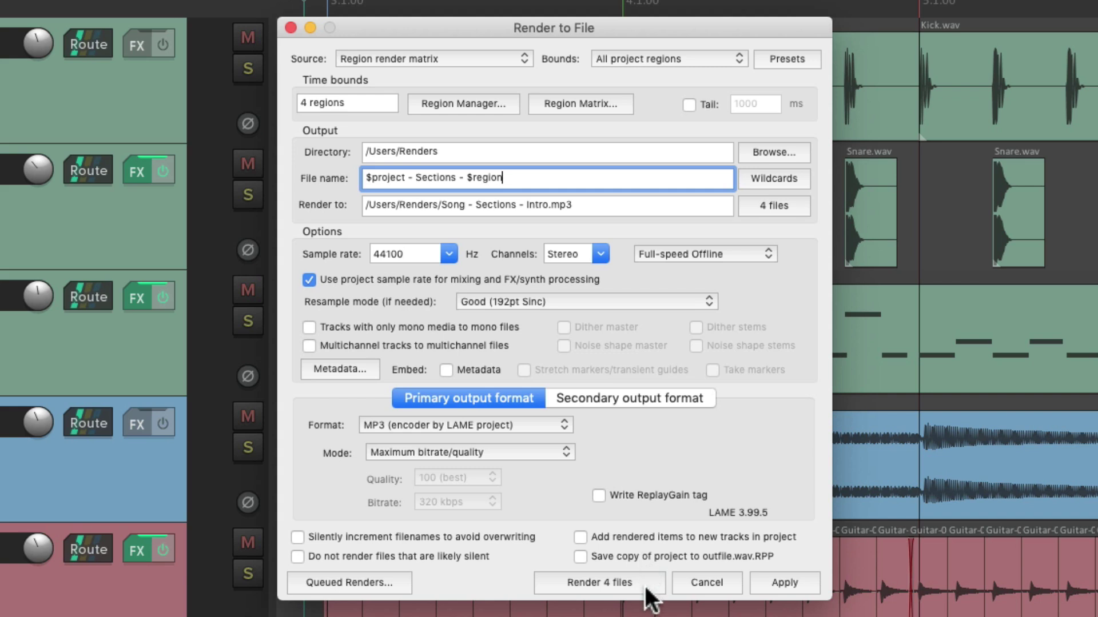
left_click(405, 579)
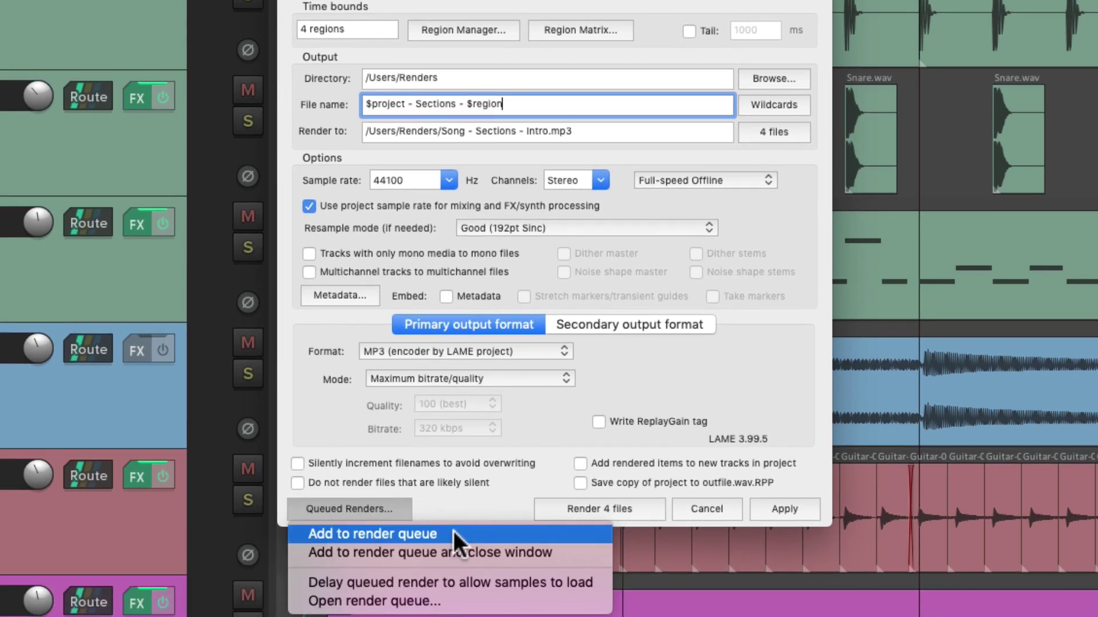
- Queue the MP3 Sections render, close the render dialog, and open the File menu
left_click(453, 534)
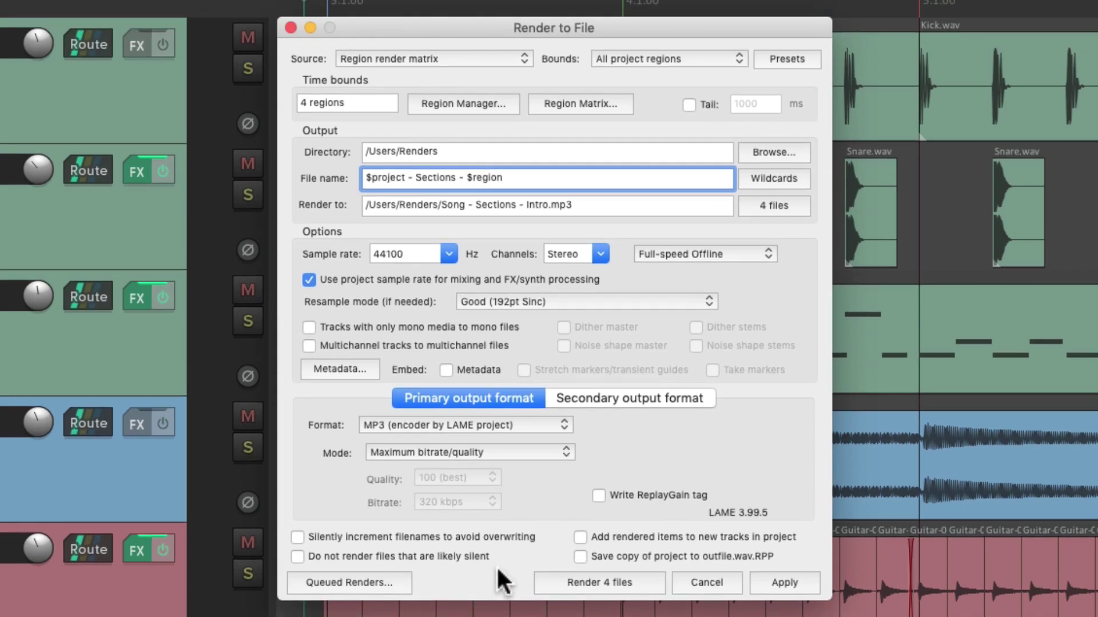
left_click(393, 578)
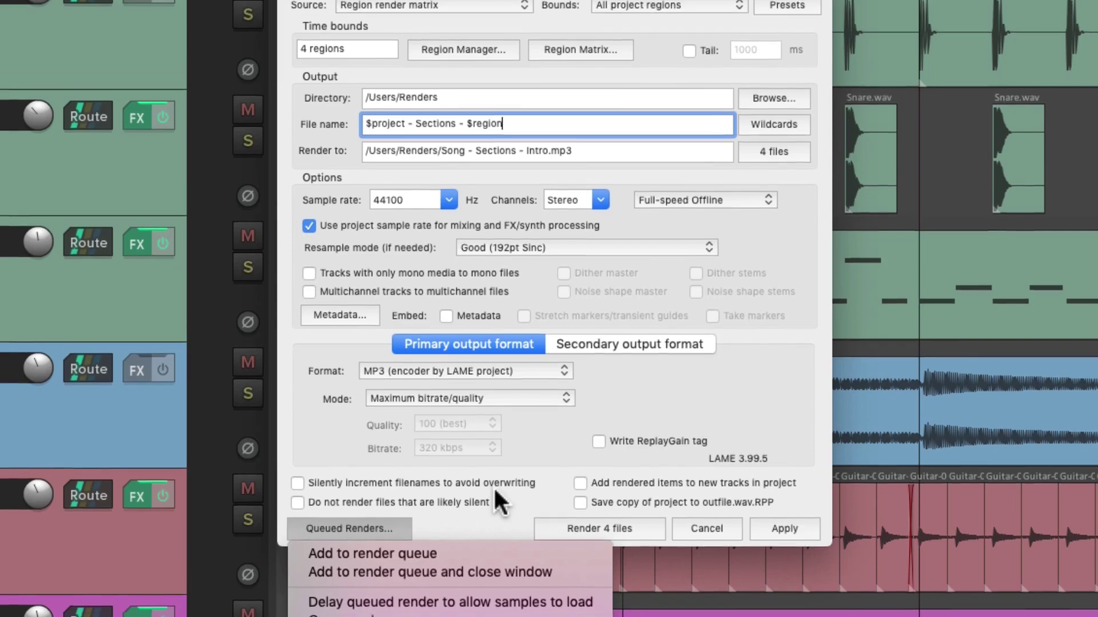
key("Escape")
key("Escape")
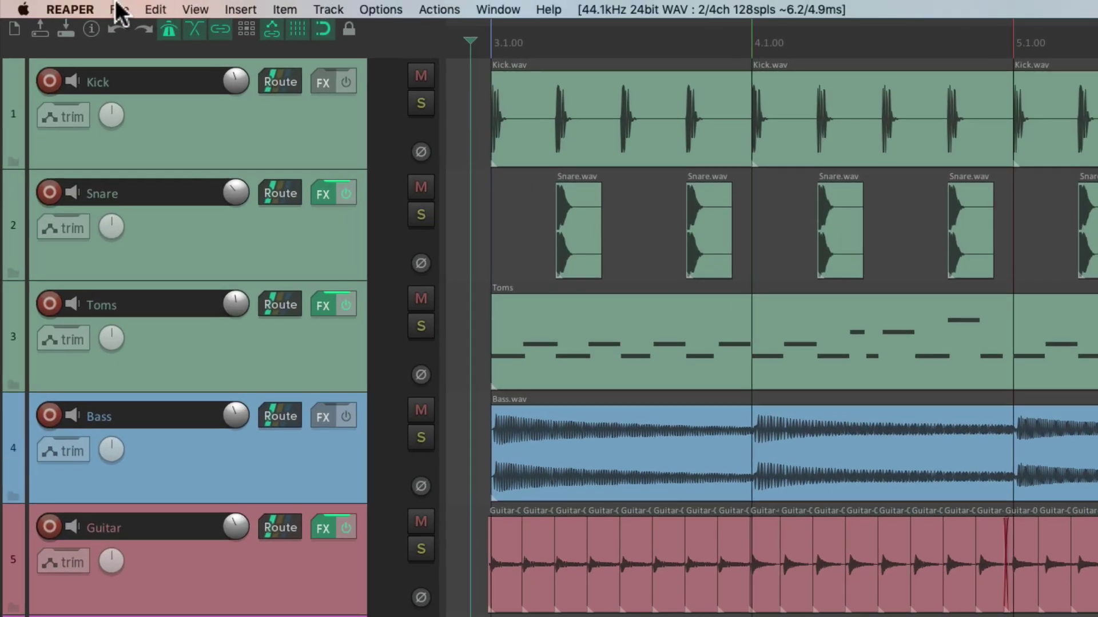
left_click(78, 6)
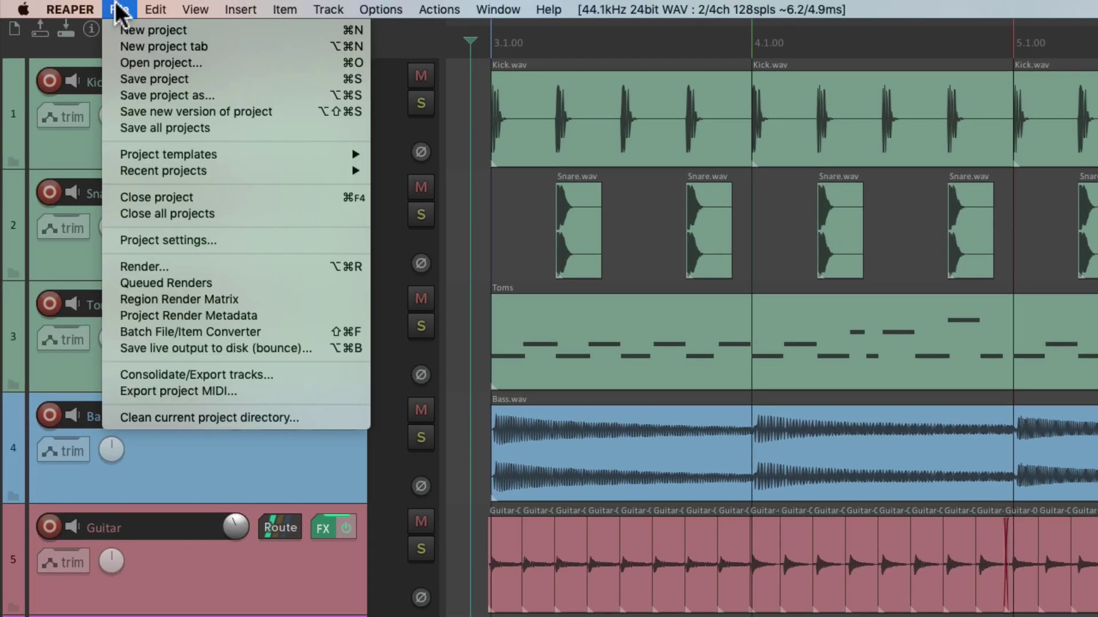
- Open the Queued Renders list, select the 17:03:38, 17:03:10 and 16:59:31 jobs, then deselect them
left_click(114, 284)
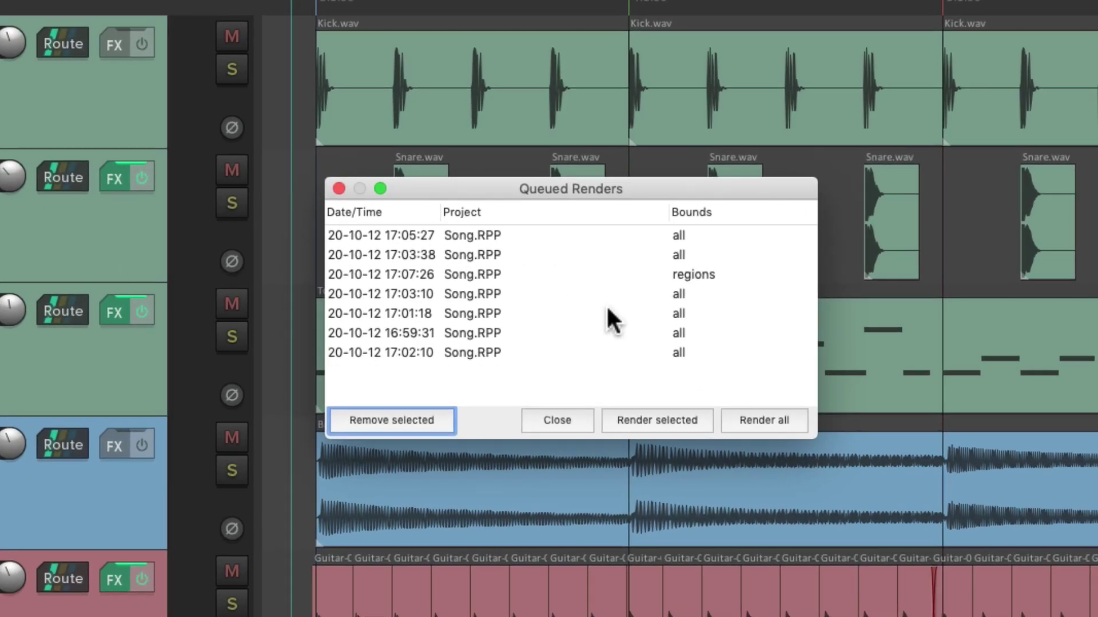
left_click(571, 252)
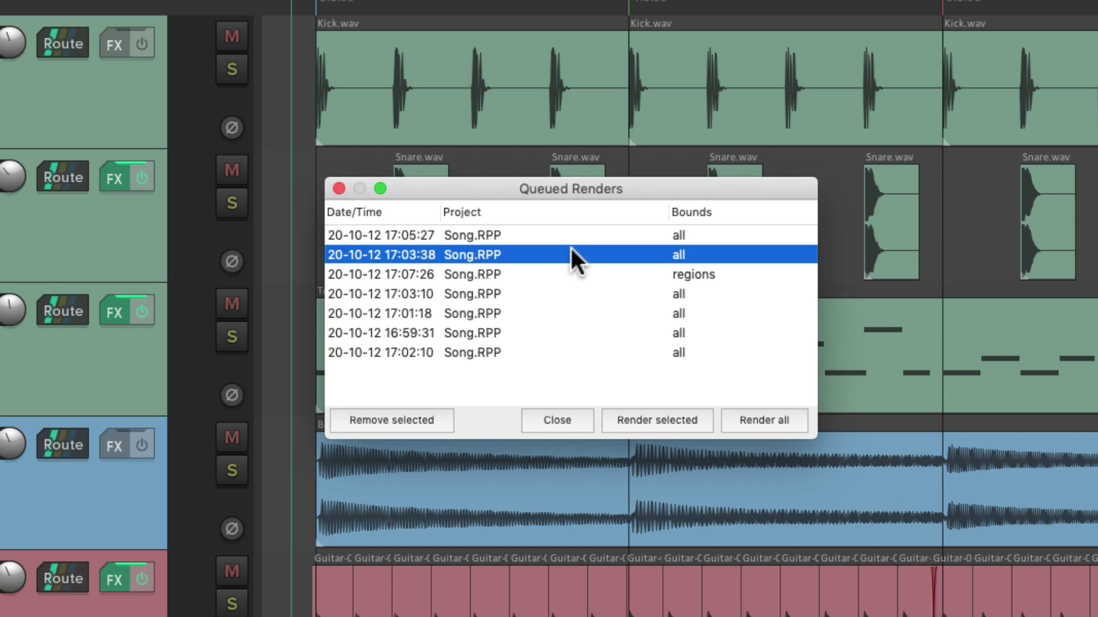
left_click(568, 292, "super")
left_click(577, 332, "super")
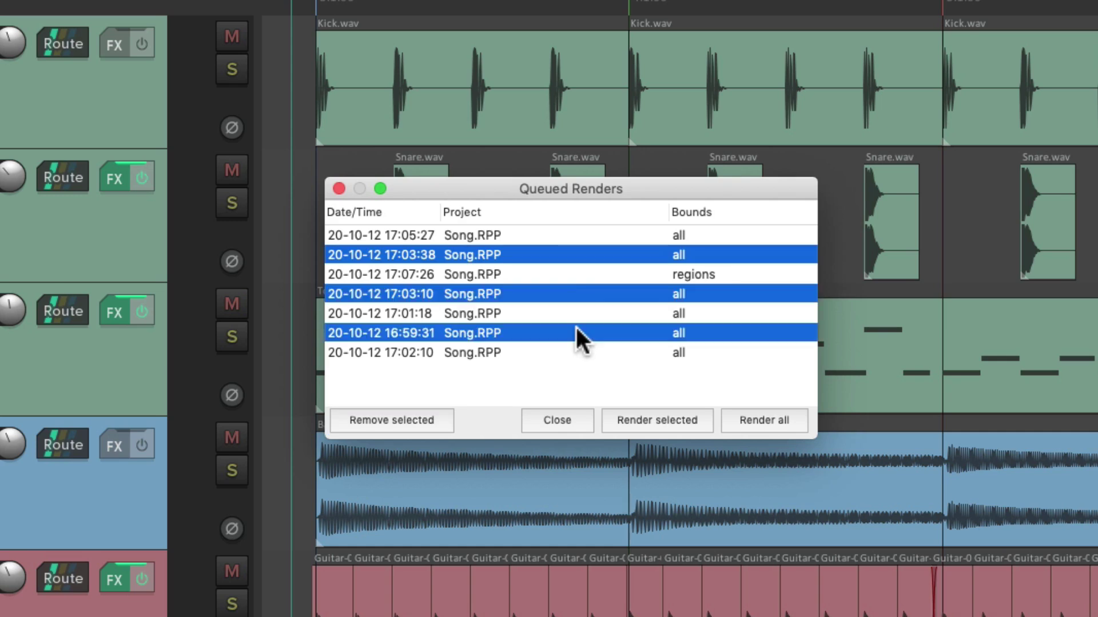
left_click(627, 380)
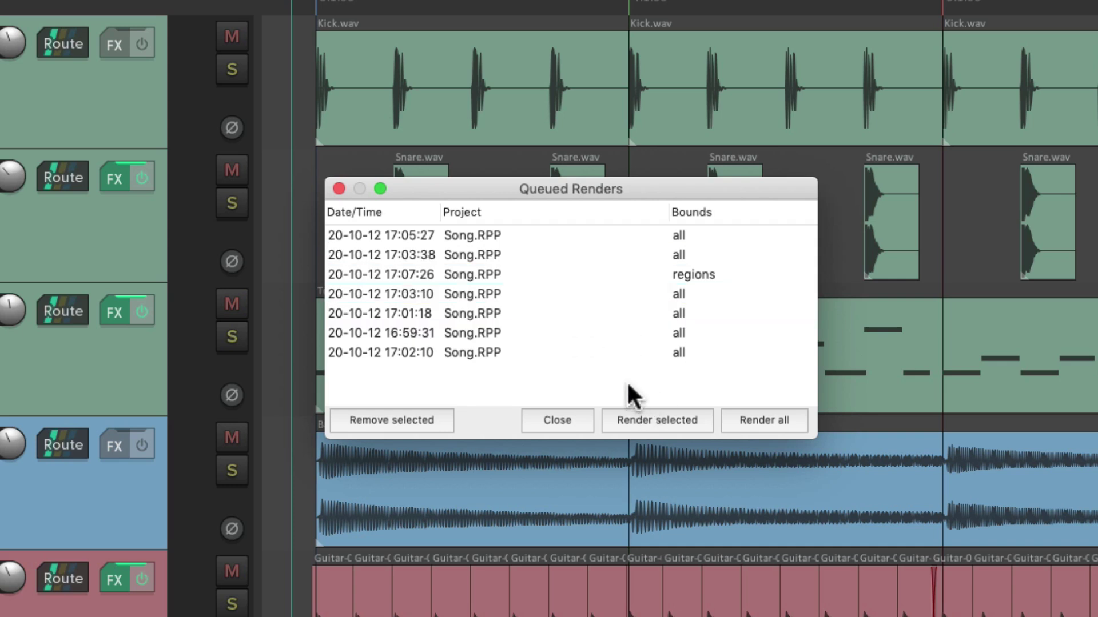
- Render all seven queued jobs, filling the Renders folder with WAV, MP3 and AIFF files
left_click(745, 419)
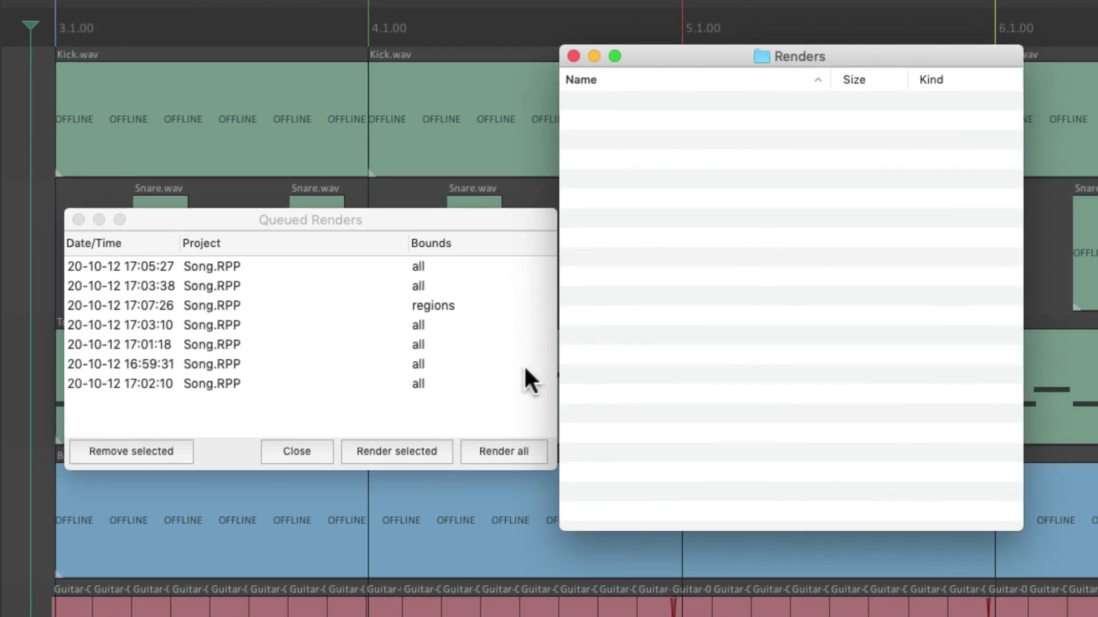
left_click(466, 450)
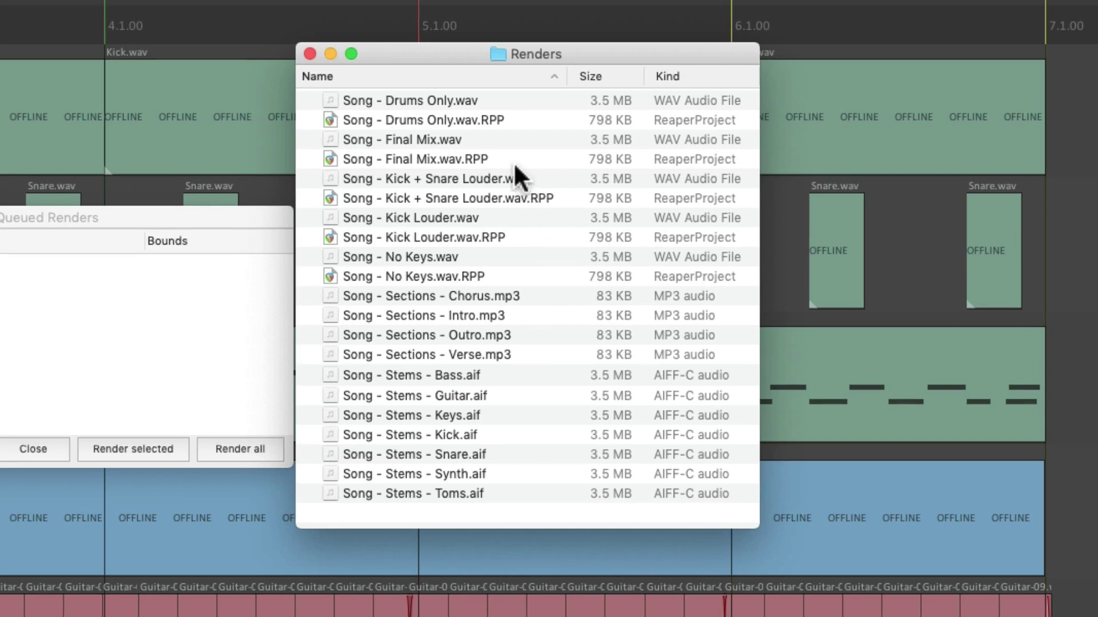
left_click(491, 139)
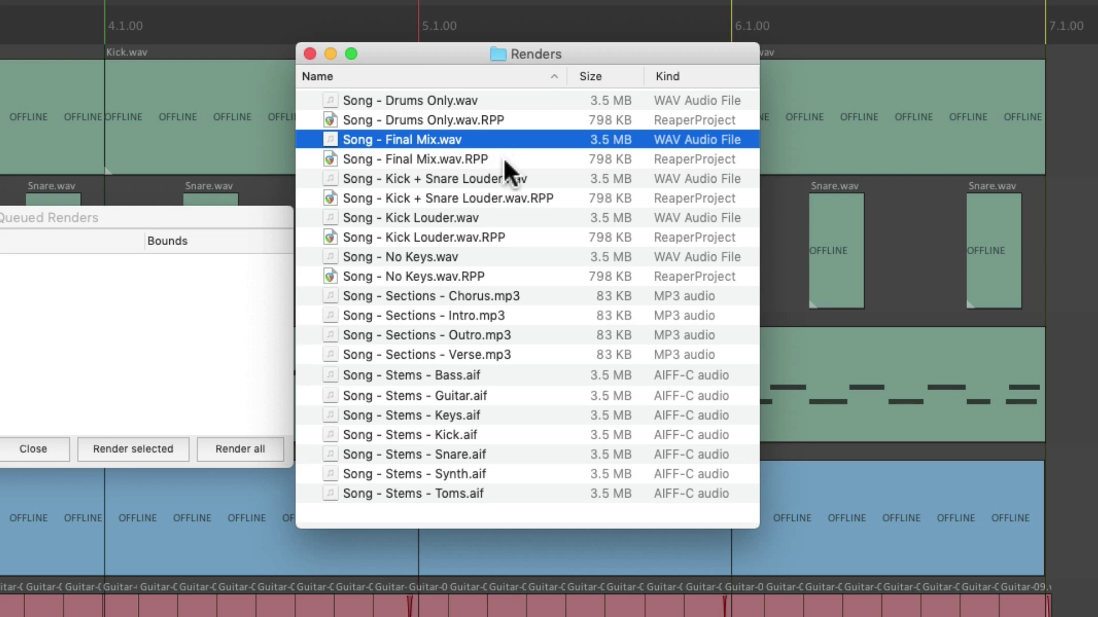
left_click(504, 158)
left_click(522, 218)
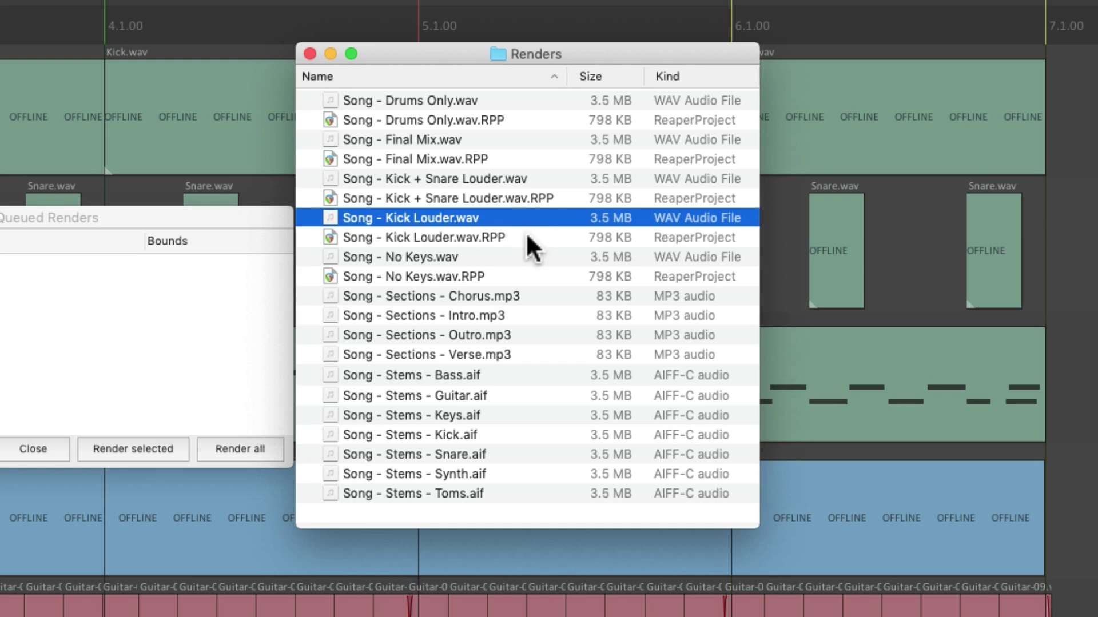
left_click(527, 236)
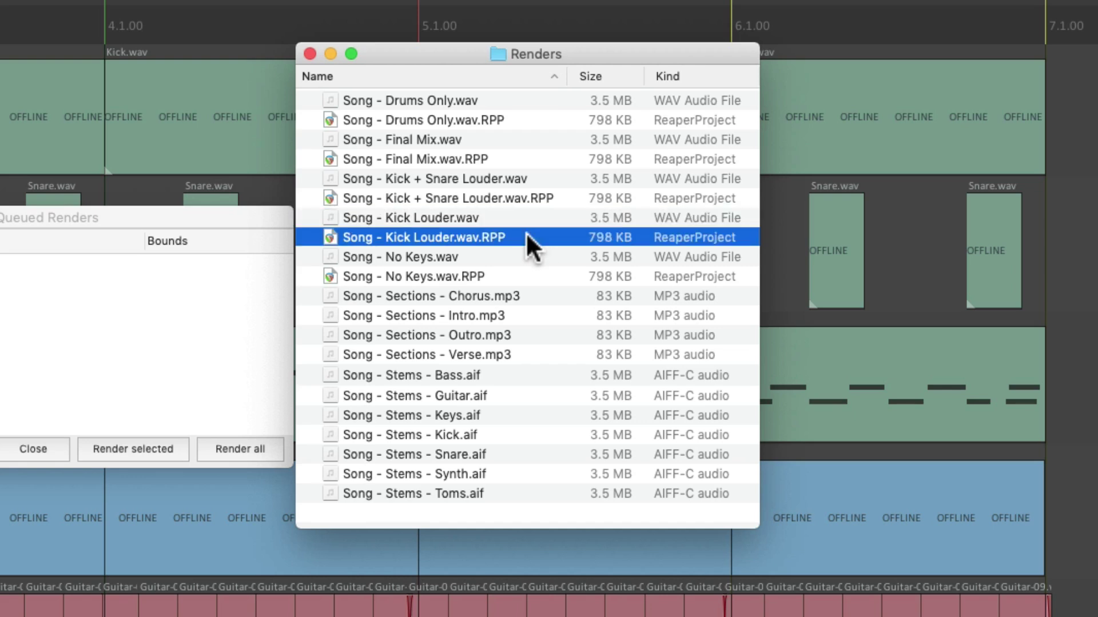
left_click(538, 173)
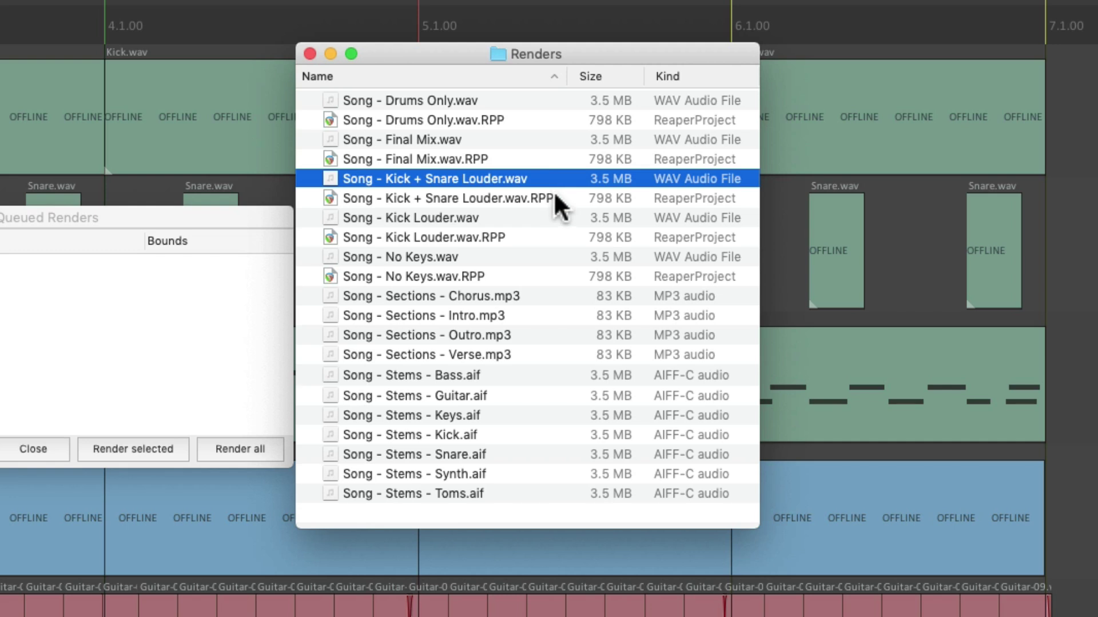
left_click(554, 192)
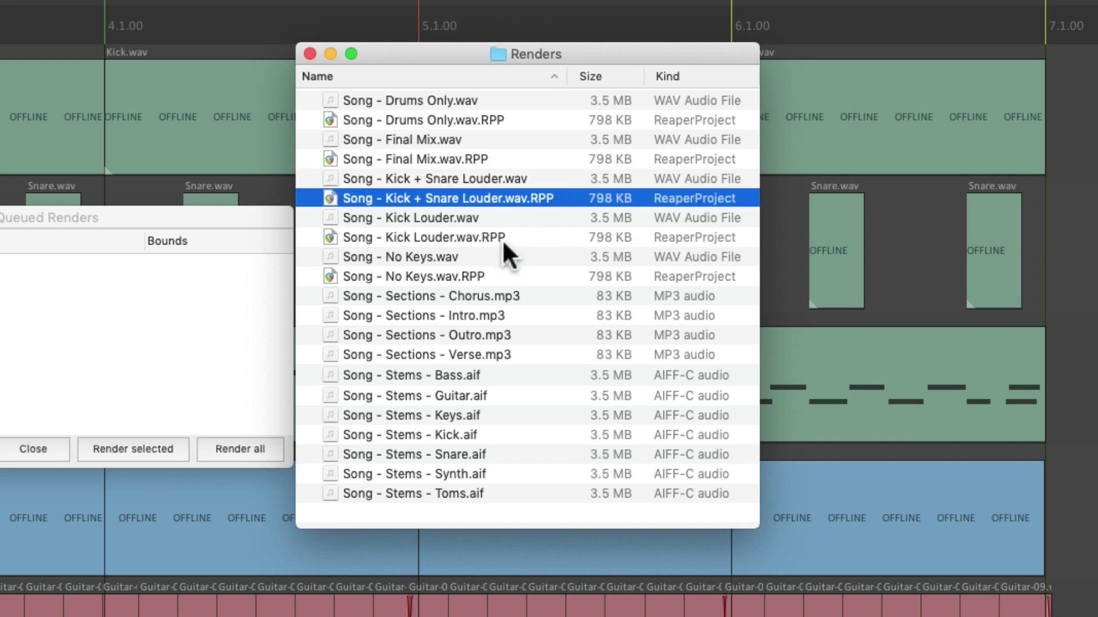
left_click(495, 258)
left_click(506, 275)
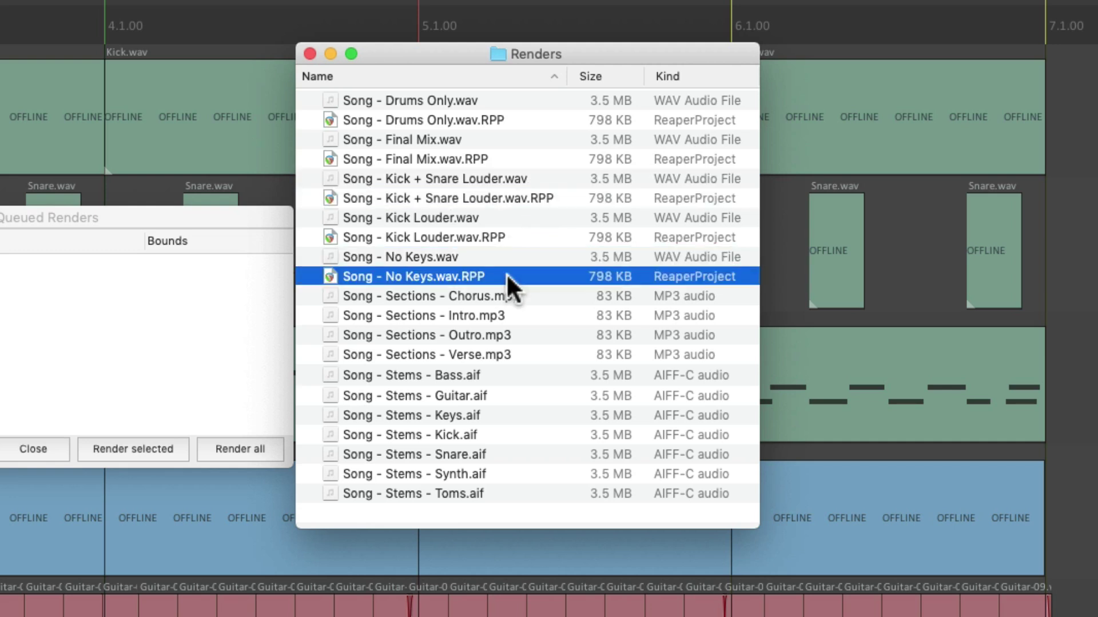
left_click(507, 100)
left_click(518, 115)
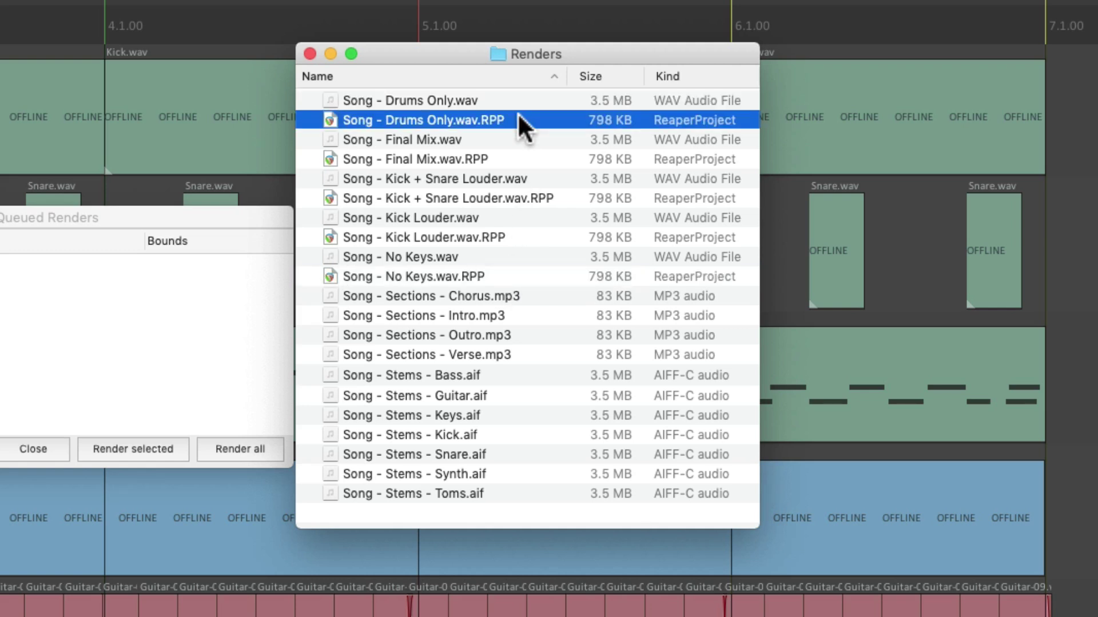
left_click(503, 378)
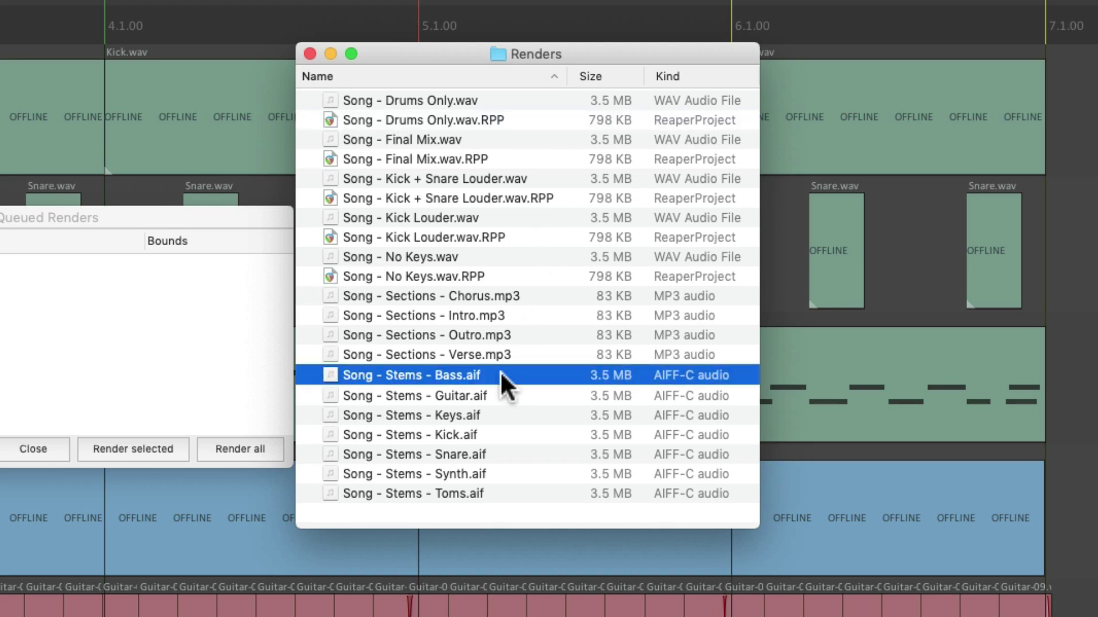
left_click(509, 436)
left_click(509, 454)
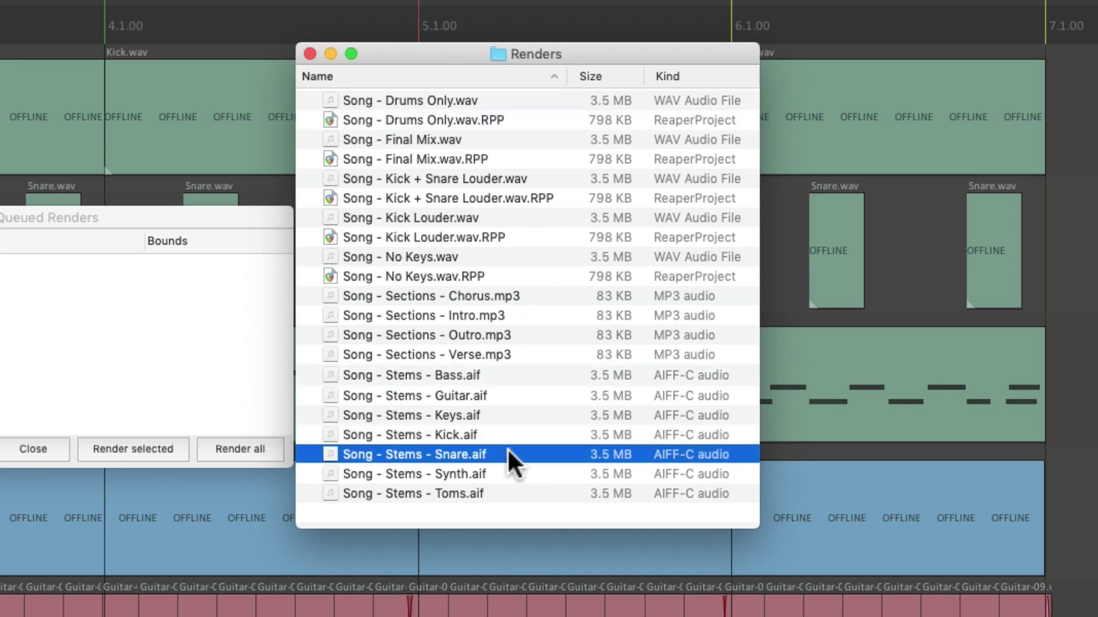
left_click(504, 495)
left_click(505, 377)
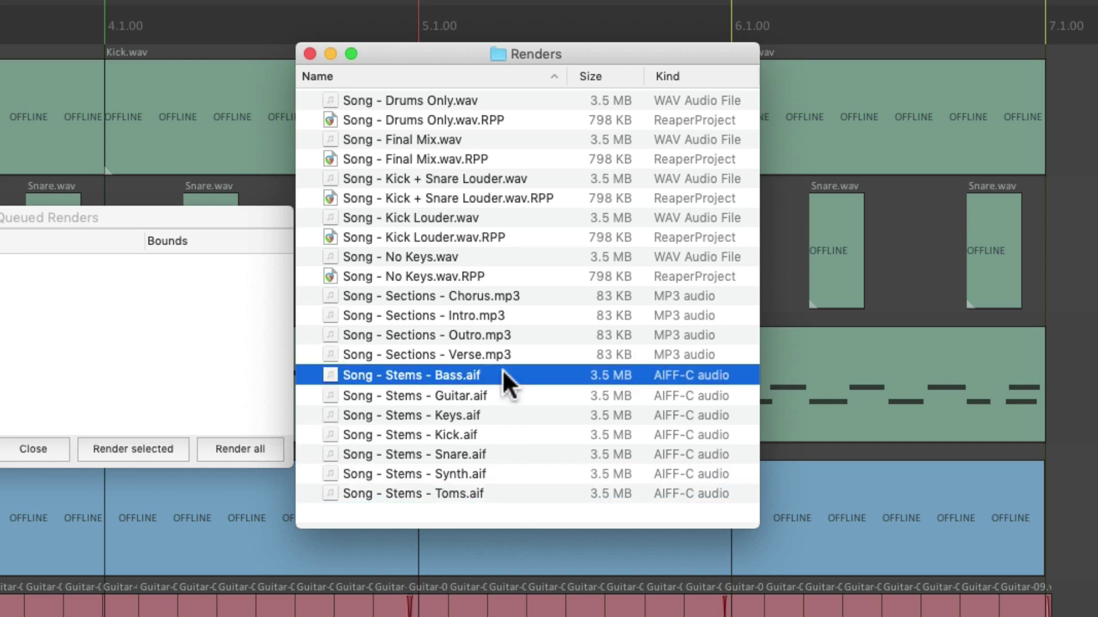
left_click(506, 397)
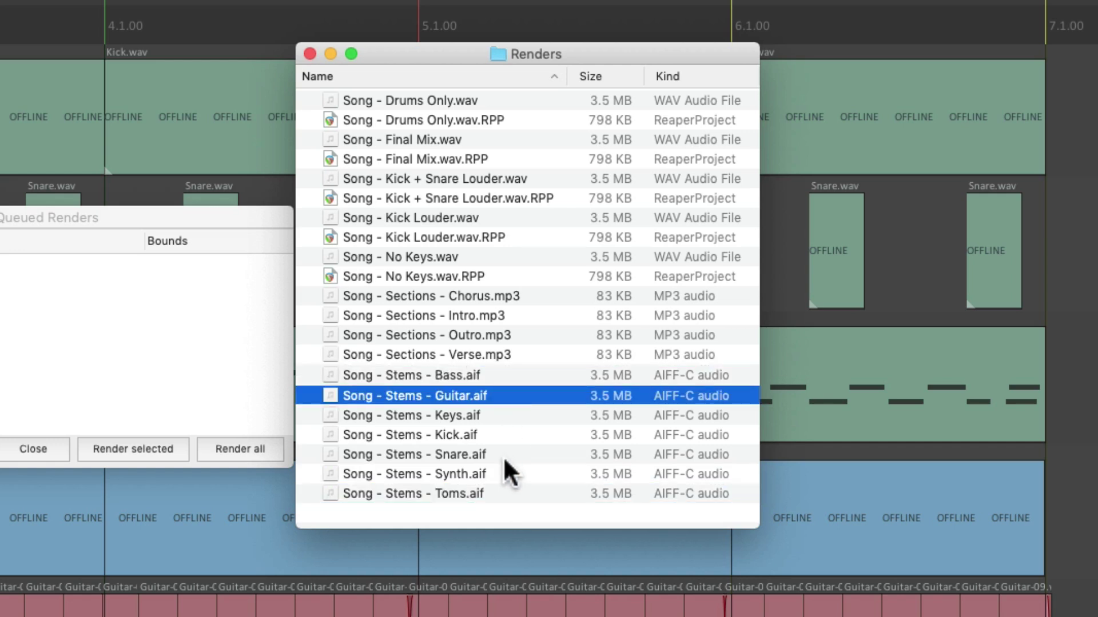
left_click(504, 473)
left_click(498, 415)
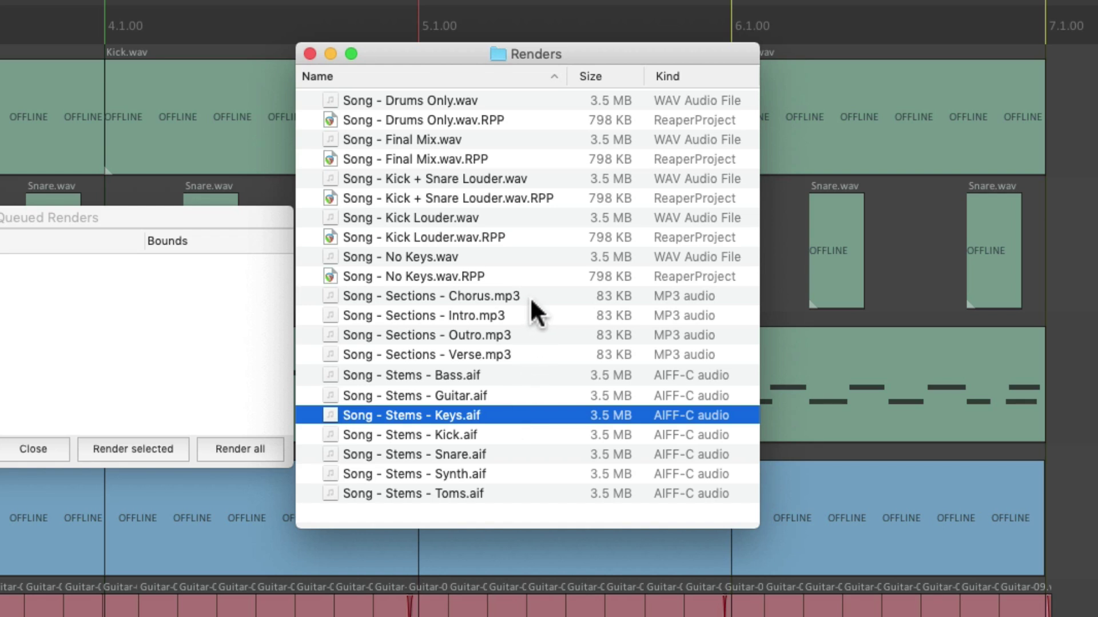
left_click(515, 316)
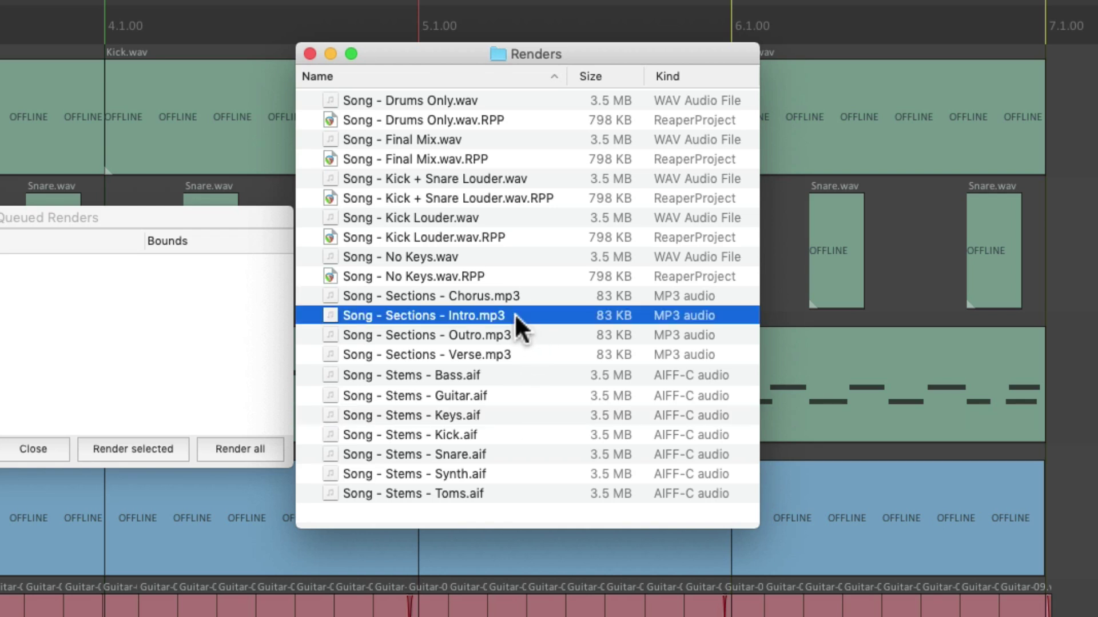
left_click(521, 354)
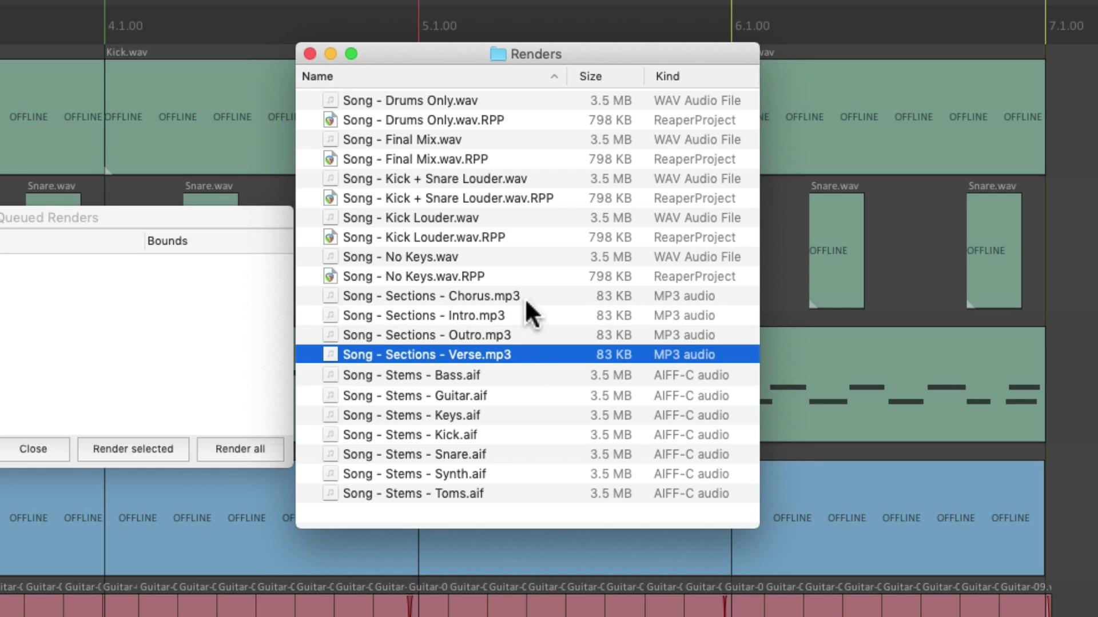
left_click(526, 302)
left_click(521, 337)
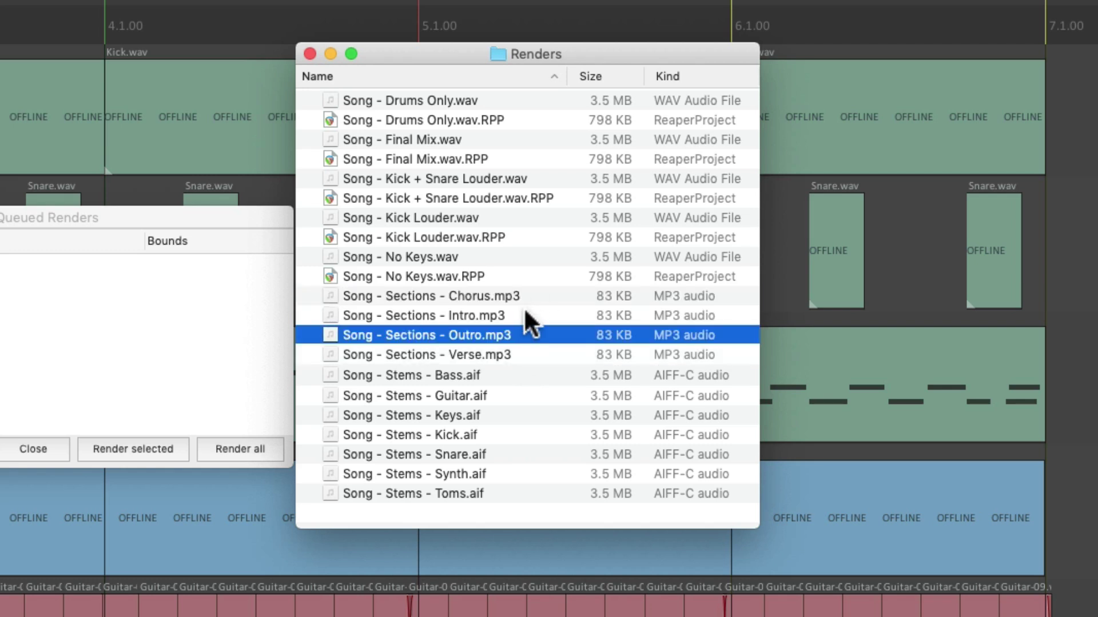
left_click(514, 397)
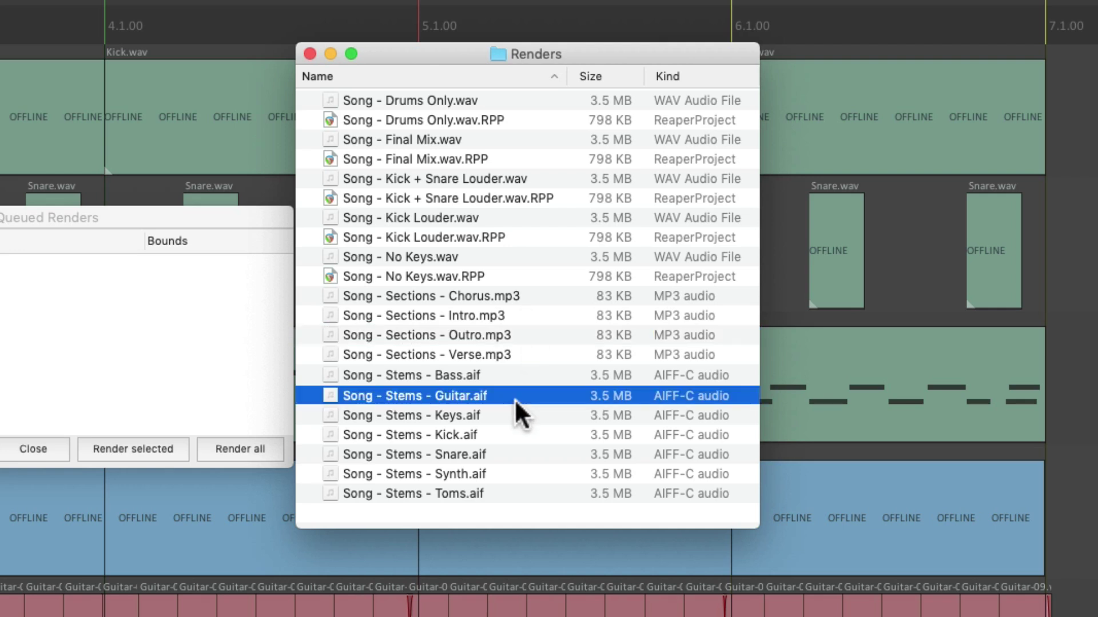
left_click(513, 398, "super")
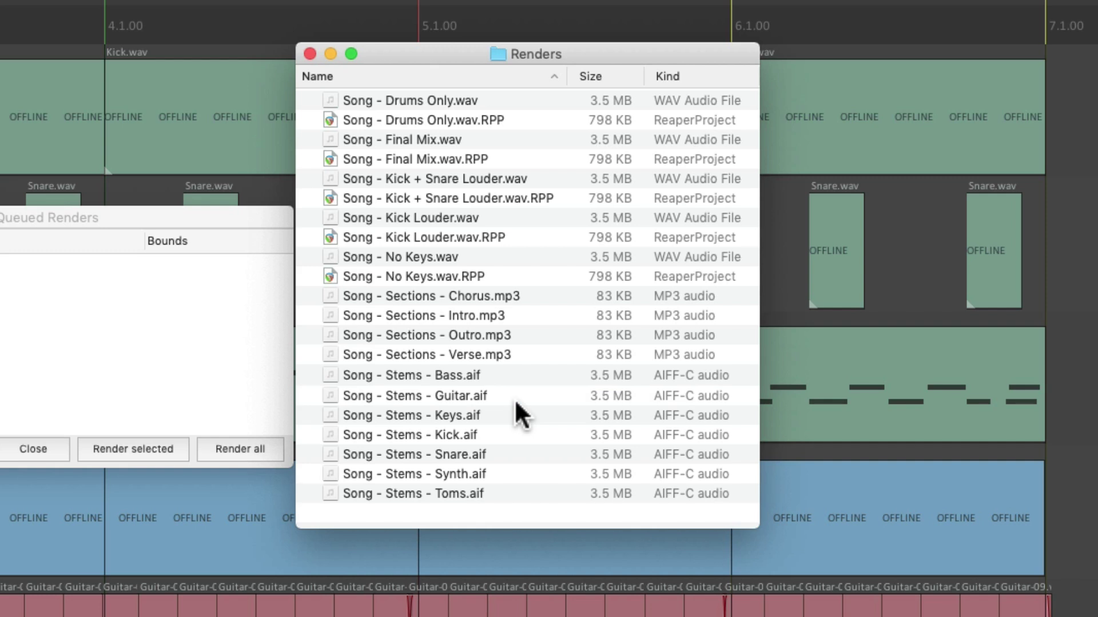